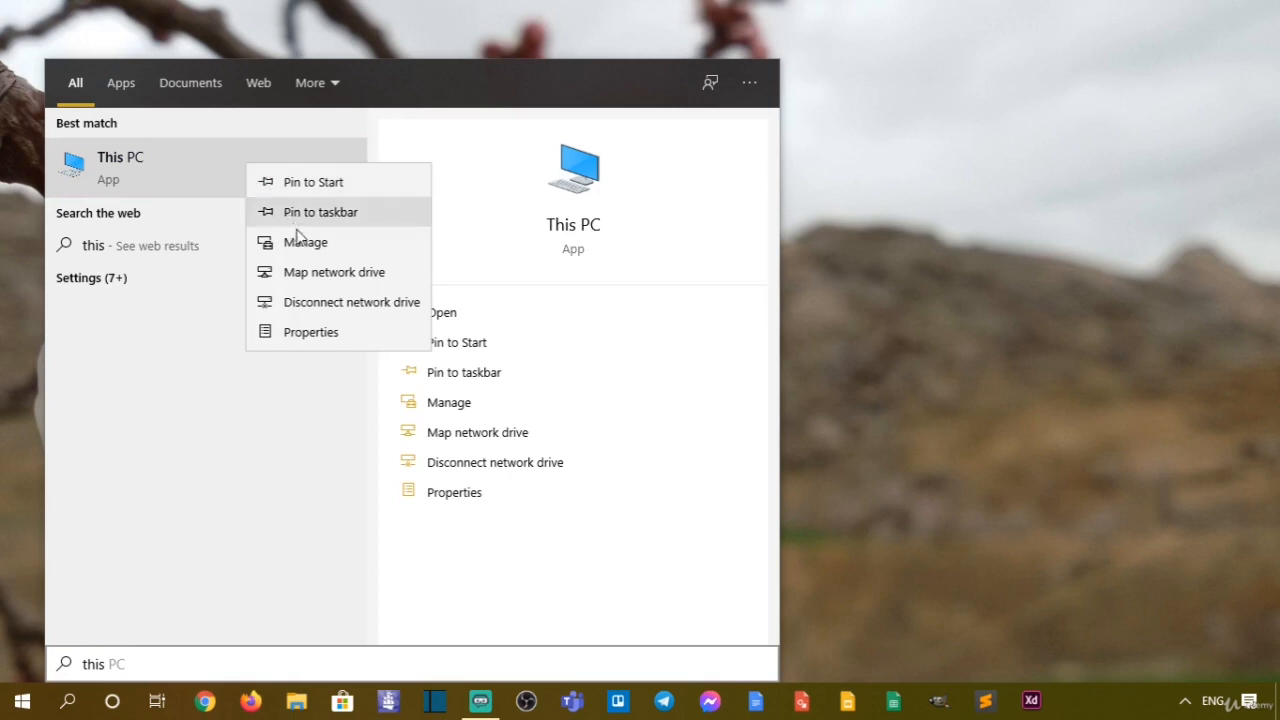
Open Computer Management for This PC
{"action": "left_click", "coordinate": [252, 210]}
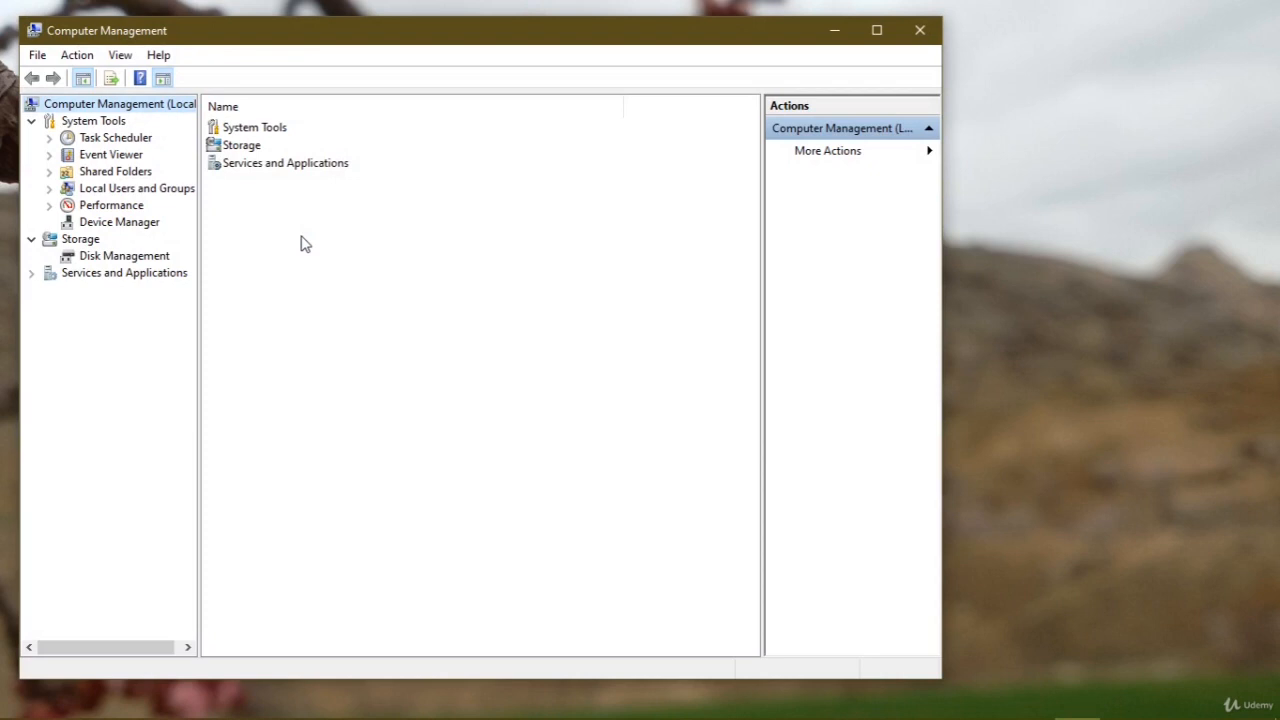
Lower and raise the screen brightness several times to check that it responds
{"action": "key", "text": "XF86MonBrightnessDown"}
{"action": "key", "text": "XF86MonBrightnessDown"}
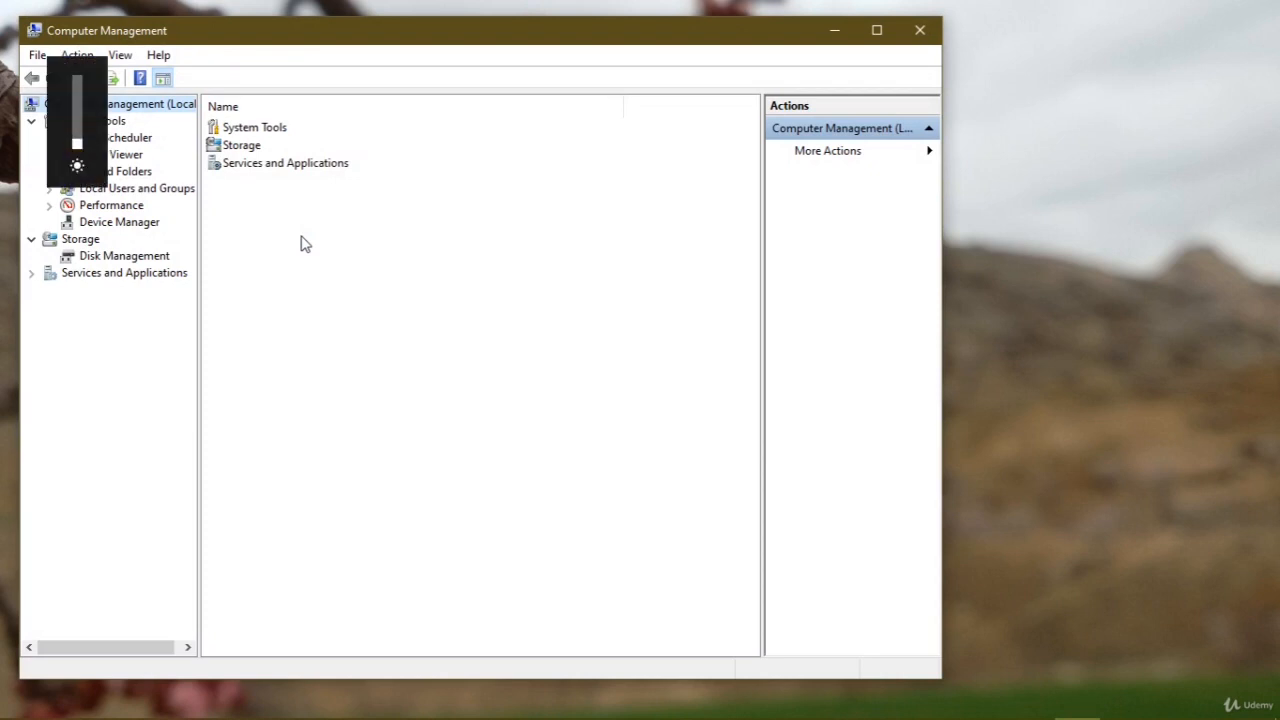
{"action": "key", "text": "XF86MonBrightnessUp"}
{"action": "key", "text": "XF86MonBrightnessUp"}
{"action": "key", "text": "XF86MonBrightnessUp"}
{"action": "key", "text": "XF86MonBrightnessUp"}
{"action": "key", "text": "XF86MonBrightnessDown"}
{"action": "key", "text": "XF86MonBrightnessUp"}
{"action": "key", "text": "XF86MonBrightnessDown"}
{"action": "key", "text": "XF86MonBrightnessDown"}
{"action": "key", "text": "XF86MonBrightnessDown"}
{"action": "key", "text": "XF86MonBrightnessUp"}
{"action": "key", "text": "XF86MonBrightnessUp"}
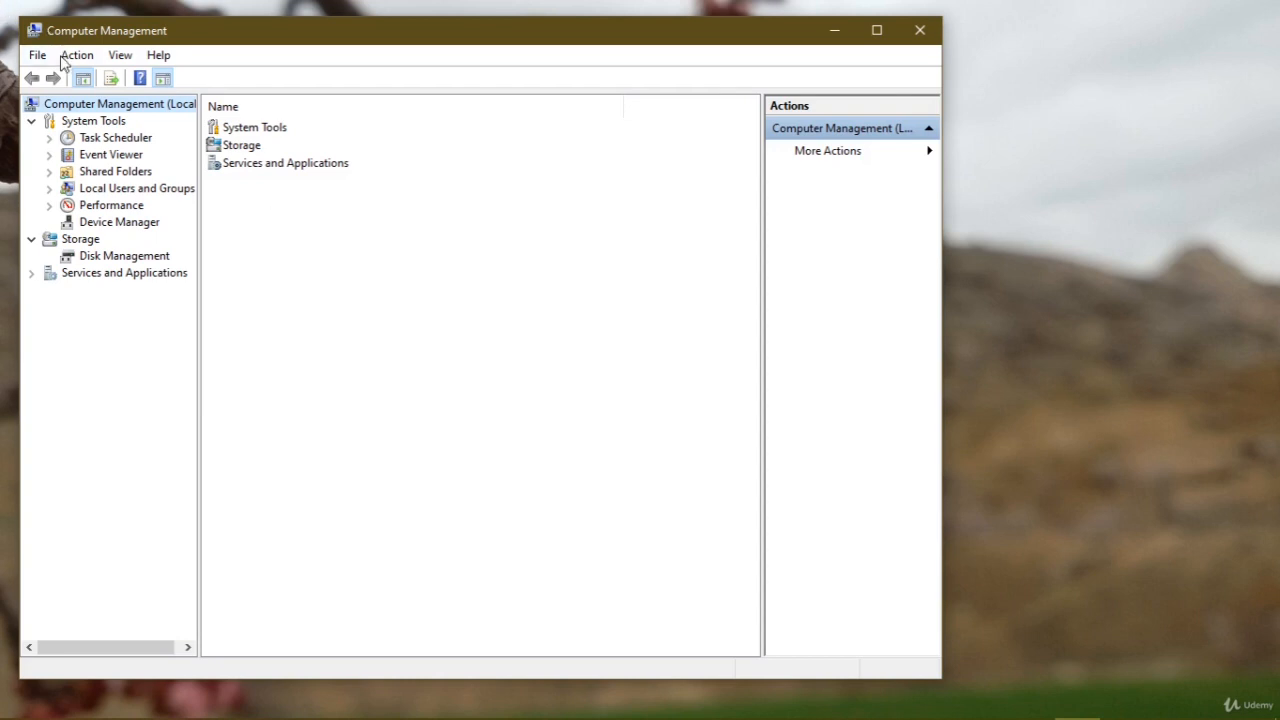
Open Device Manager in Computer Management and expand Display adapters to select Intel(R) HD Graphics 4000
{"action": "left_click", "coordinate": [116, 224]}
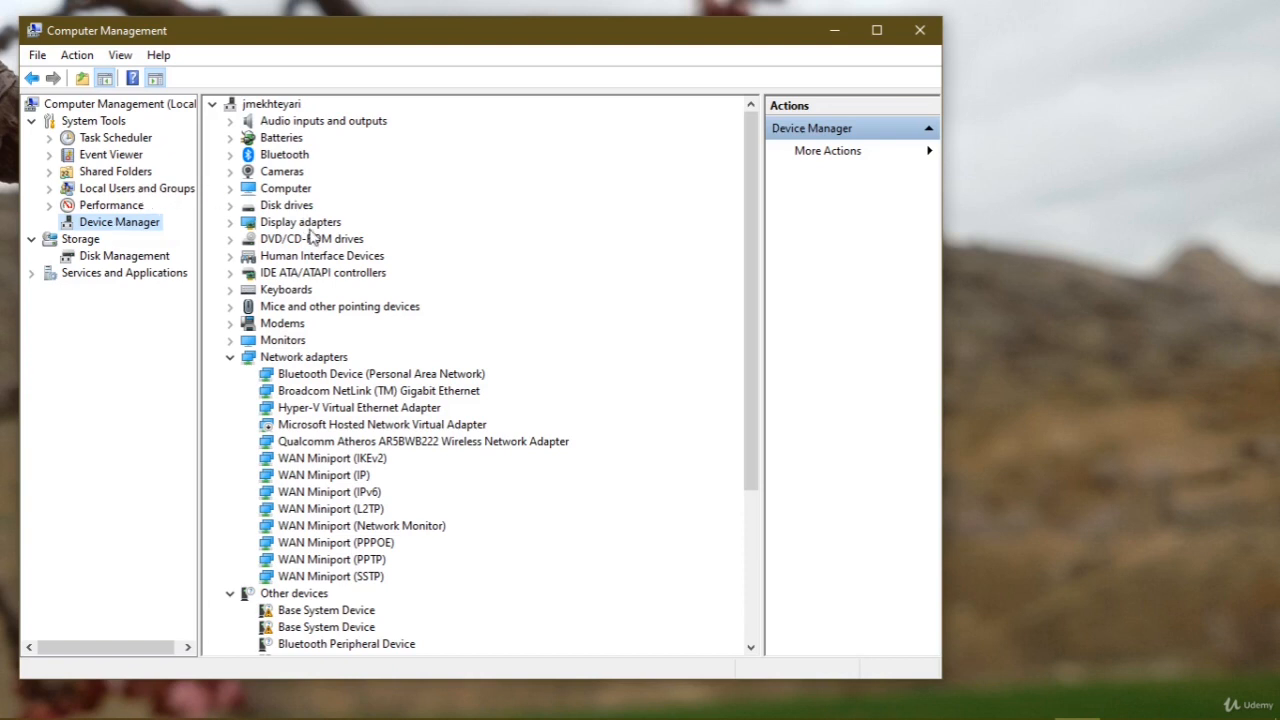
{"action": "double_click", "coordinate": [300, 224]}
{"action": "left_click", "coordinate": [290, 242]}
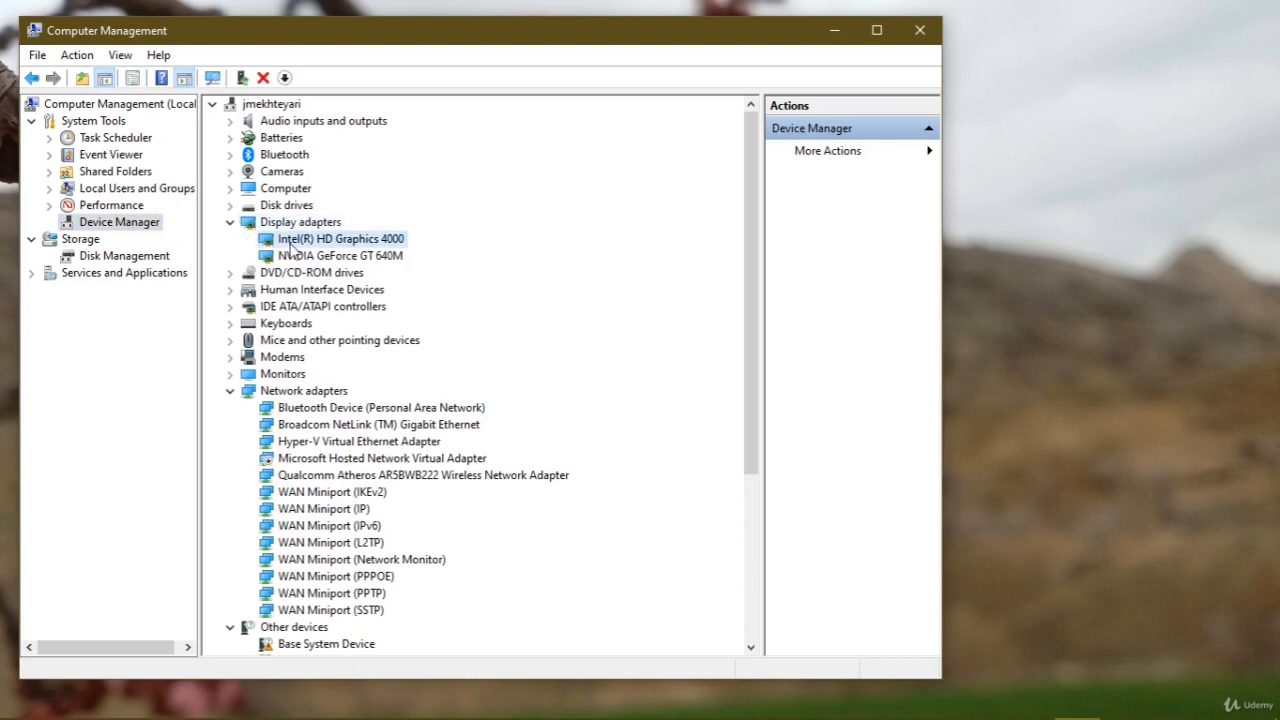
Examine the Intel(R) HD Graphics 4000 and NVIDIA GeForce GT 640M entries and the devices under Audio inputs and outputs
{"action": "left_click", "coordinate": [316, 256]}
{"action": "left_click", "coordinate": [321, 243]}
{"action": "left_click", "coordinate": [323, 256]}
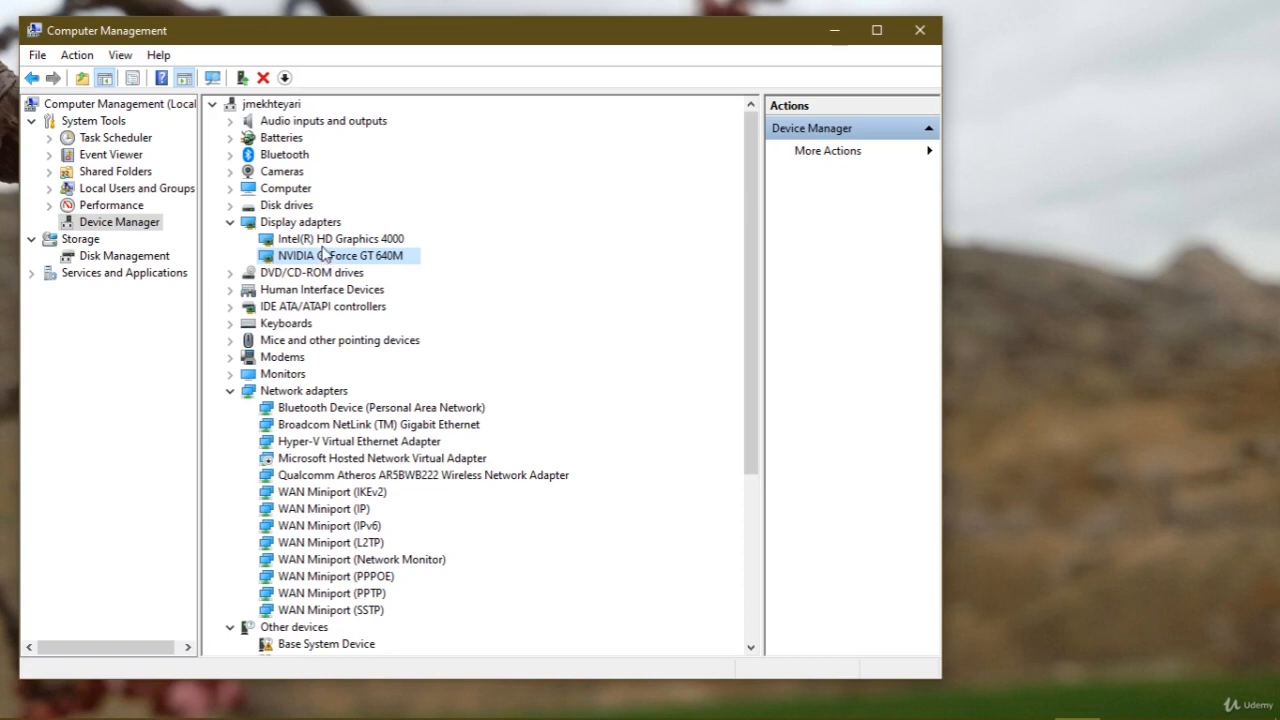
{"action": "left_click", "coordinate": [321, 244]}
{"action": "left_click", "coordinate": [323, 256]}
{"action": "left_click", "coordinate": [294, 243]}
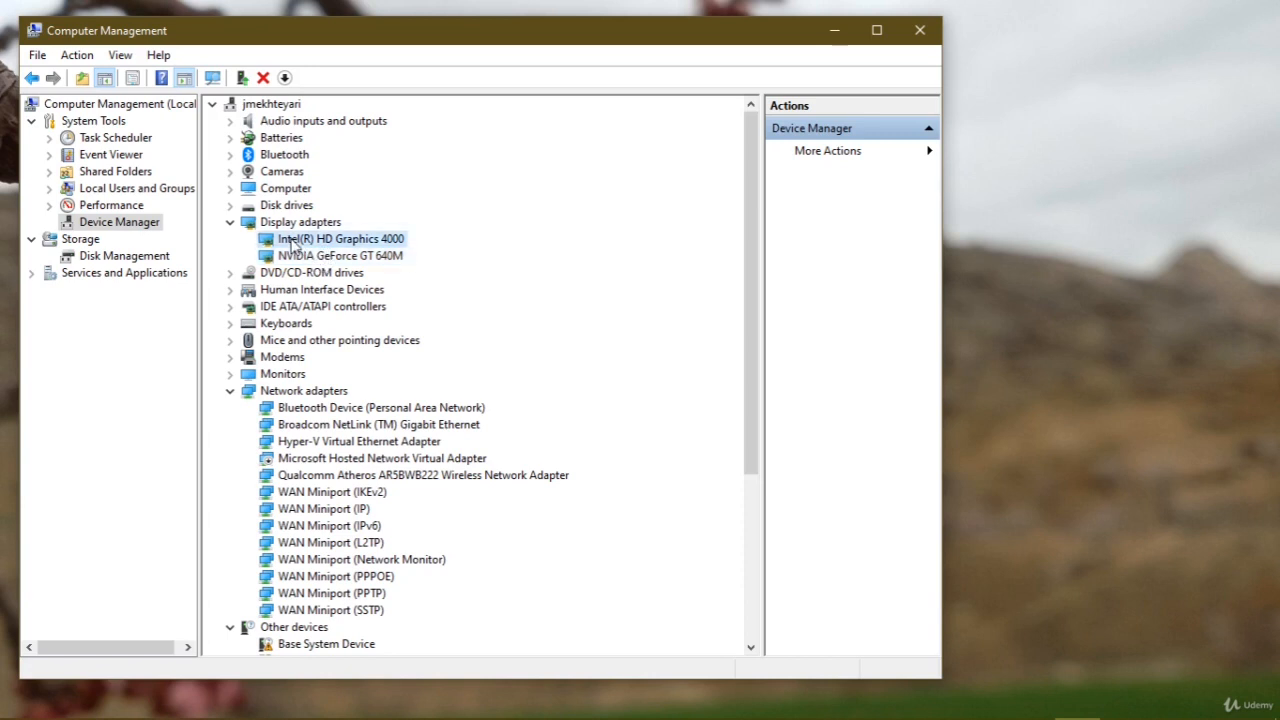
{"action": "double_click", "coordinate": [278, 122]}
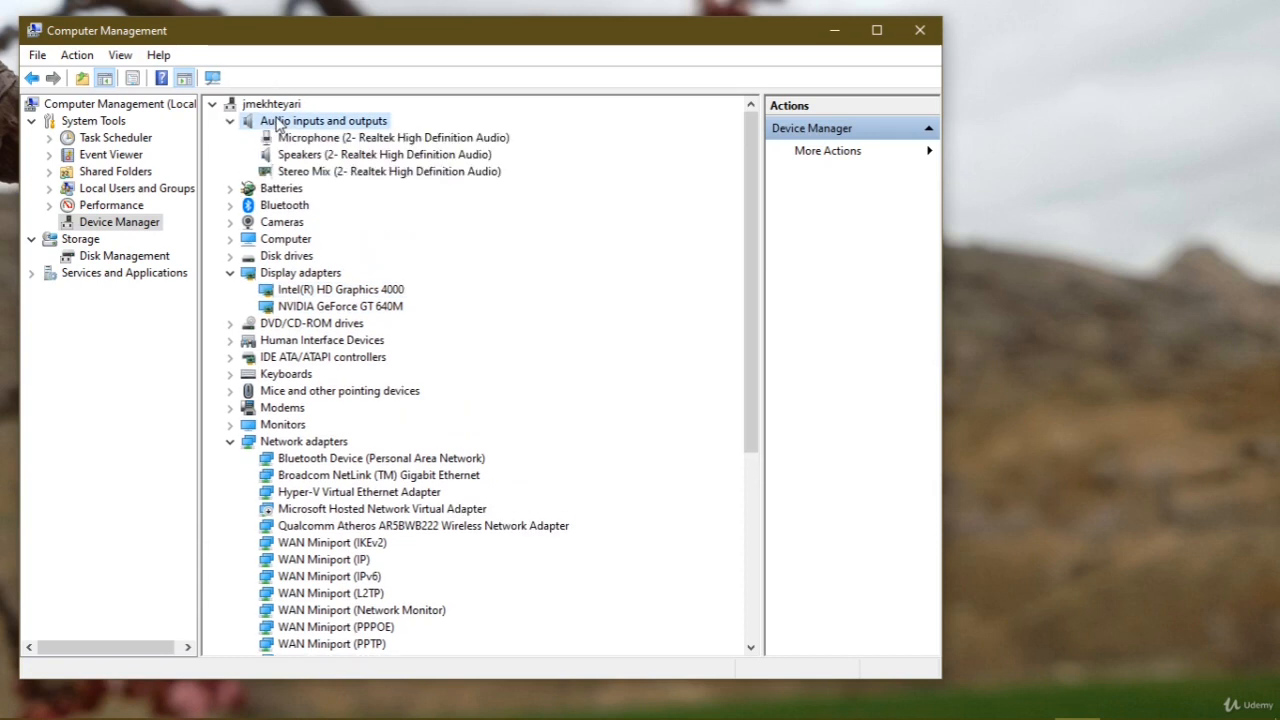
{"action": "double_click", "coordinate": [278, 122]}
View the driver search options in the Update Drivers wizard for Intel(R) HD Graphics 4000, and cancel the wizard
{"action": "left_click", "coordinate": [290, 239]}
{"action": "right_click", "coordinate": [290, 239]}
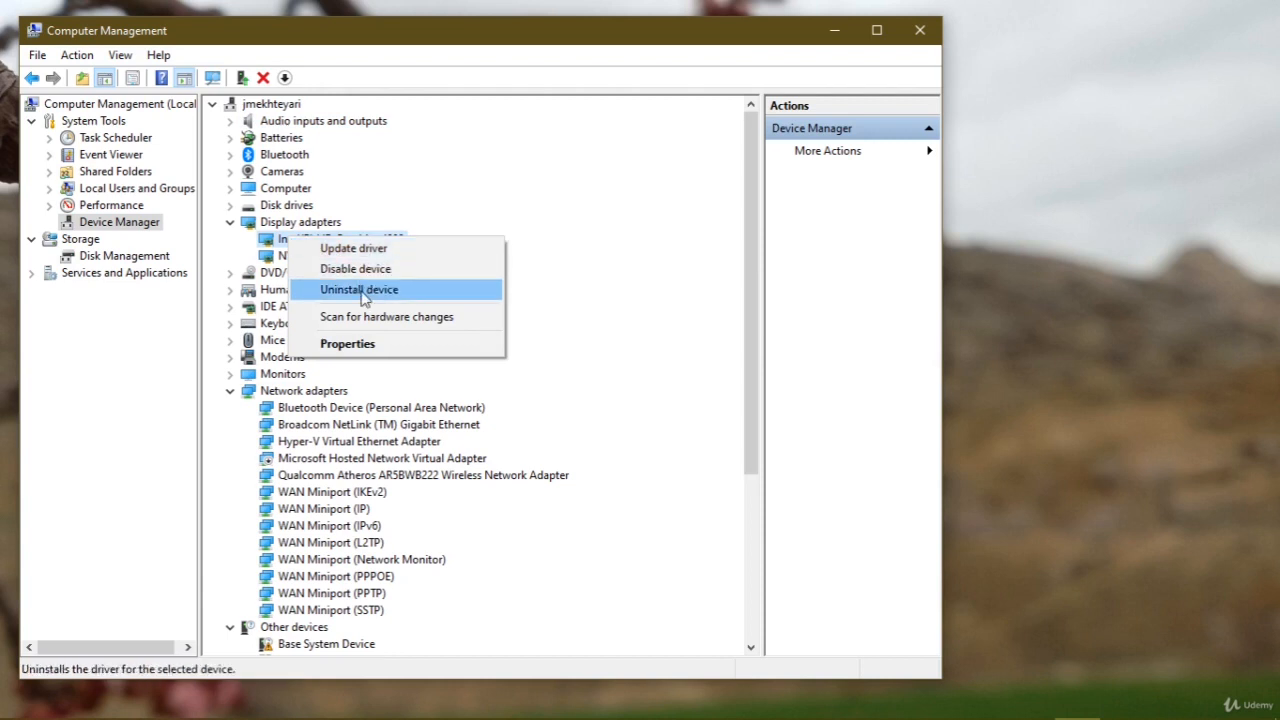
{"action": "left_click", "coordinate": [370, 250]}
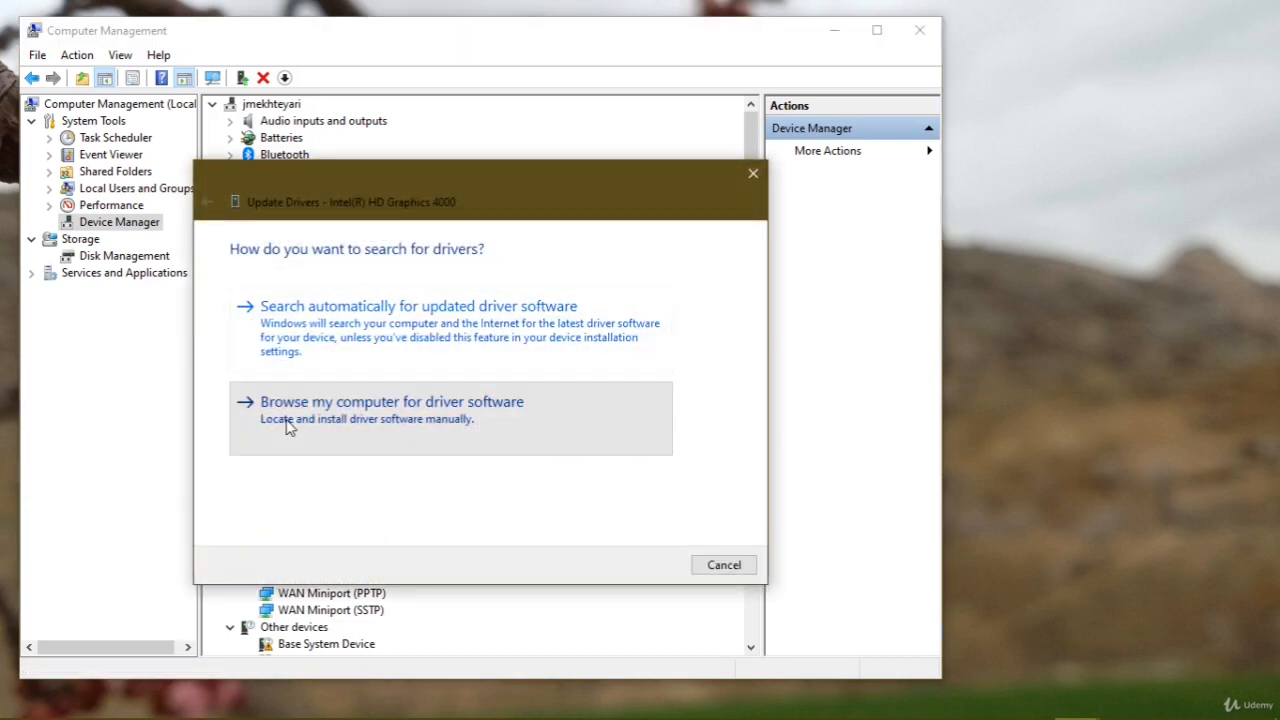
{"action": "left_click", "coordinate": [748, 570]}
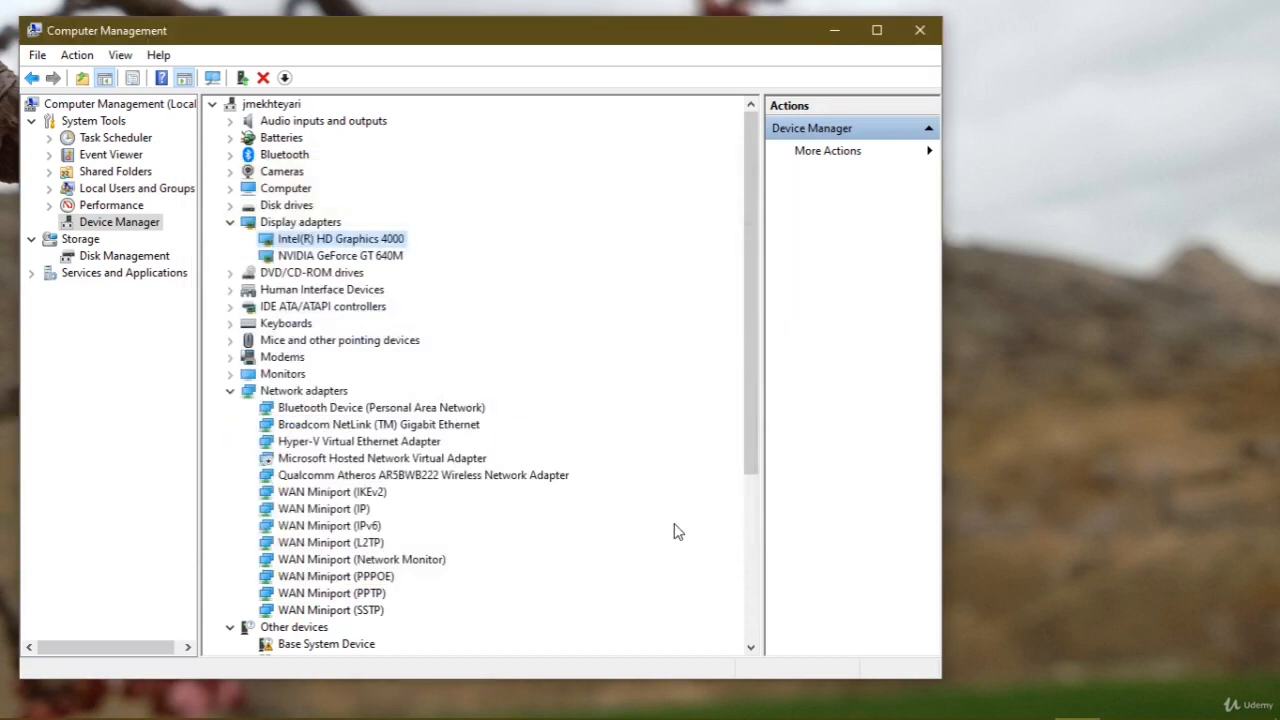
Switch to File Explorer and open the Driver folder inside Real Files on My Files (D:)
{"action": "key", "text": "super+e"}
{"action": "left_click", "coordinate": [800, 485]}
{"action": "double_click", "coordinate": [800, 485]}
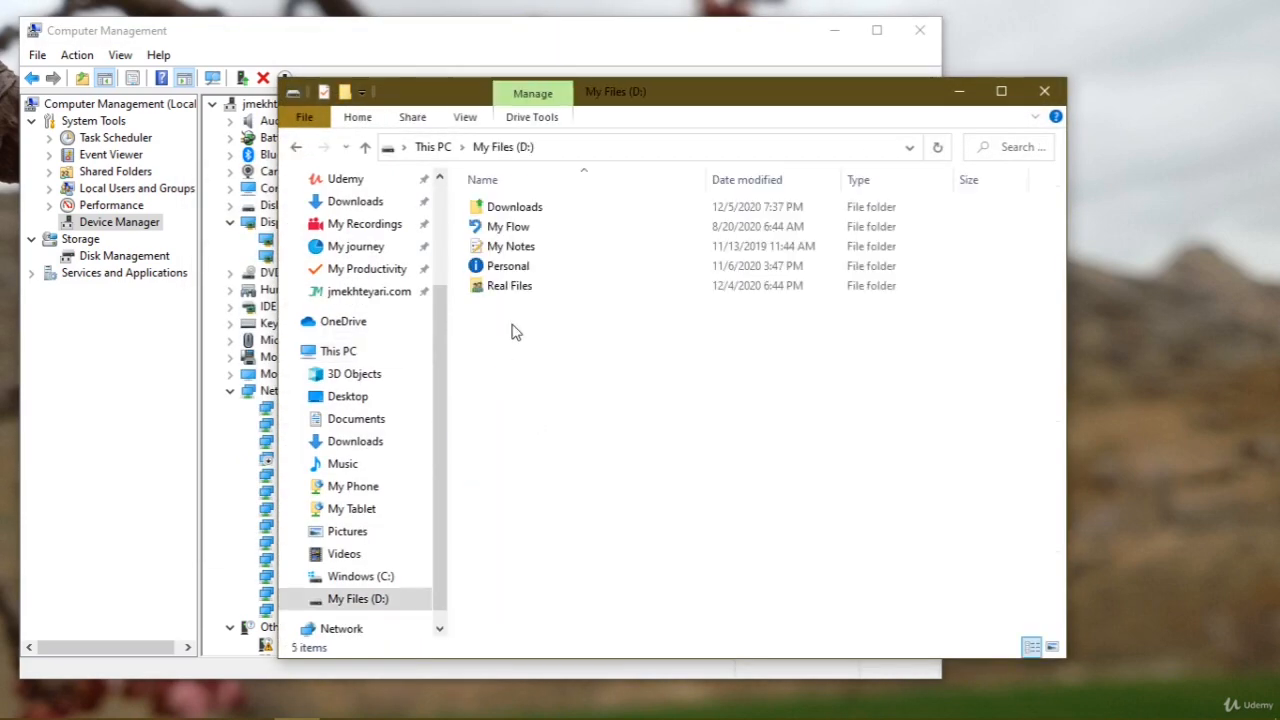
{"action": "double_click", "coordinate": [517, 286]}
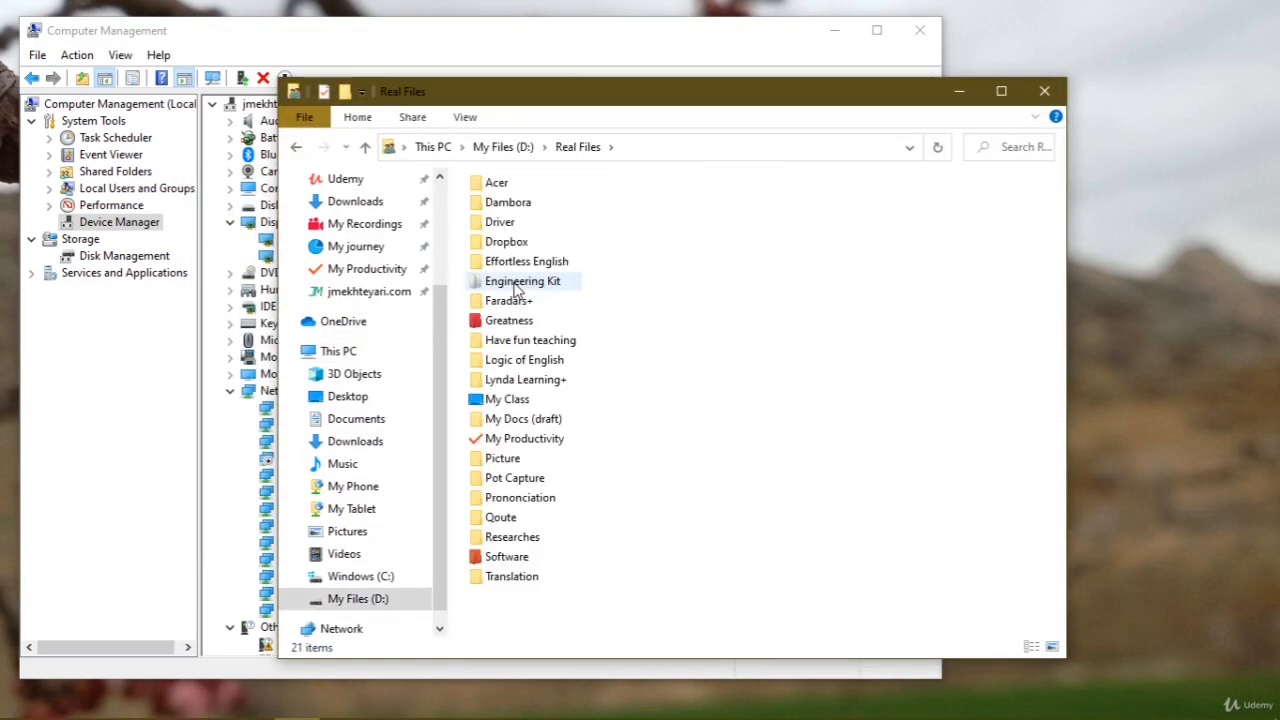
{"action": "key", "text": "s"}
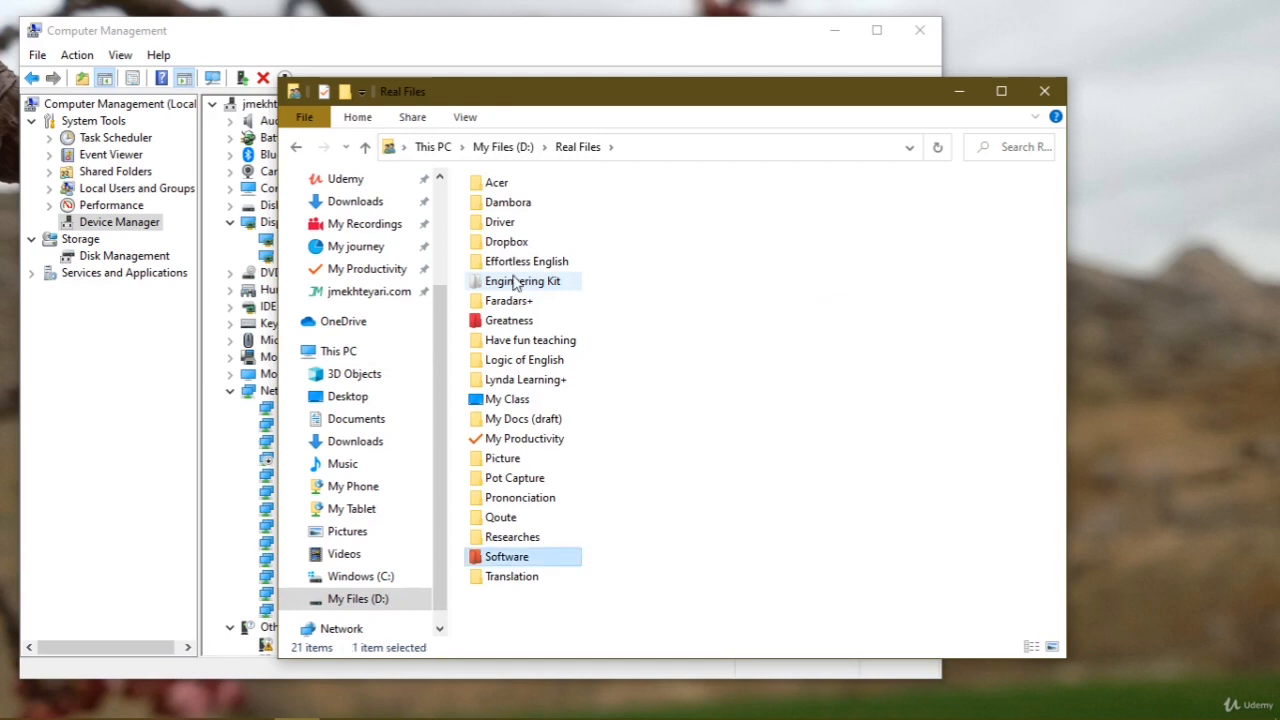
{"action": "double_click", "coordinate": [500, 224]}
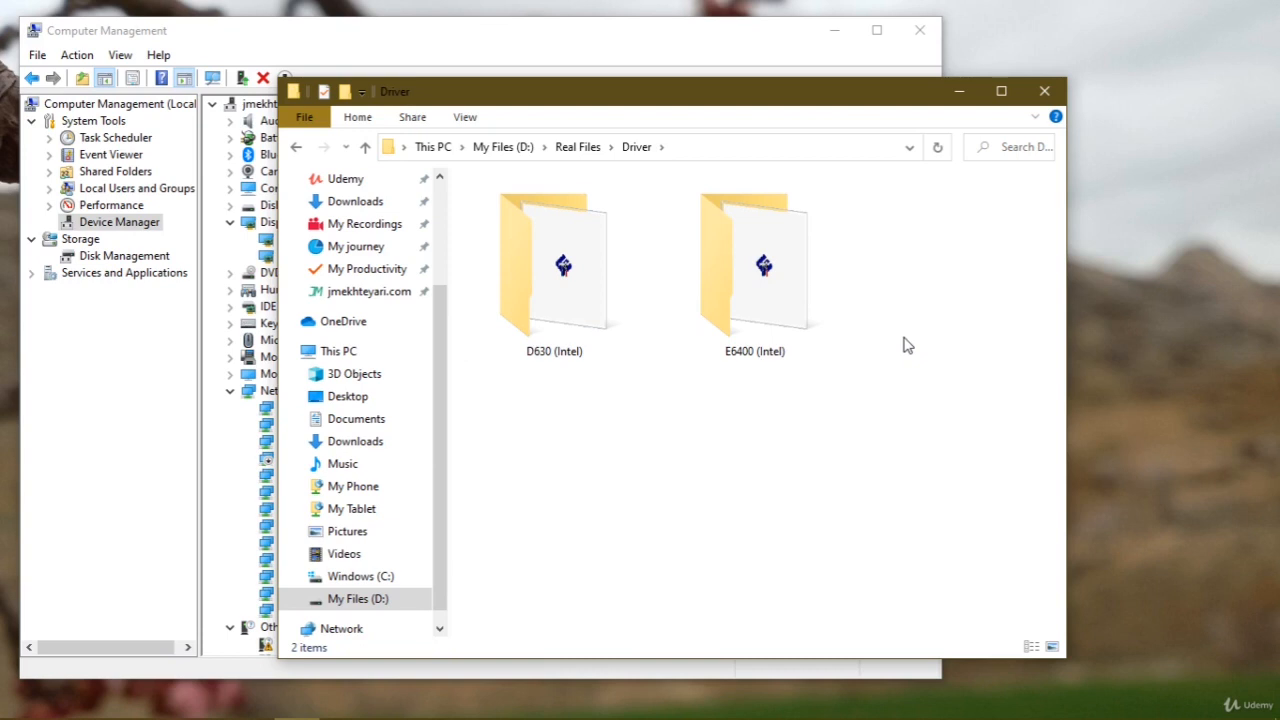
{"action": "left_click", "coordinate": [270, 200]}
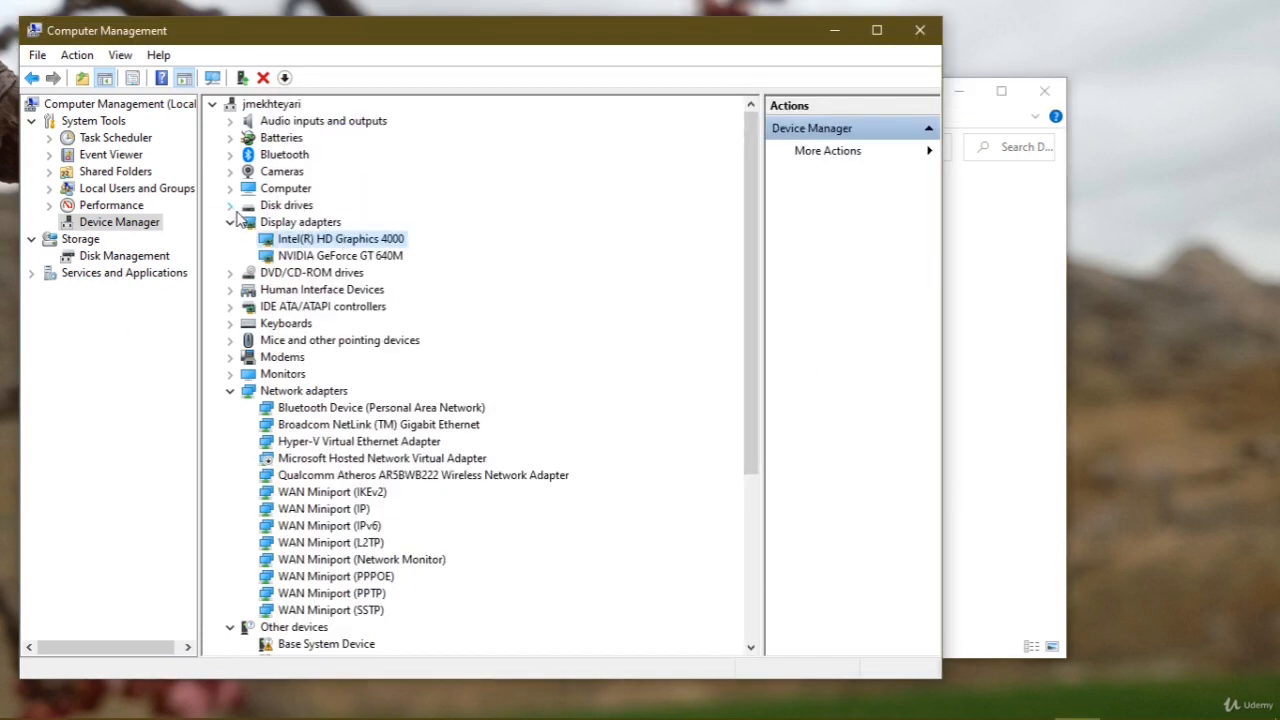
{"action": "key", "text": "alt+Tab"}
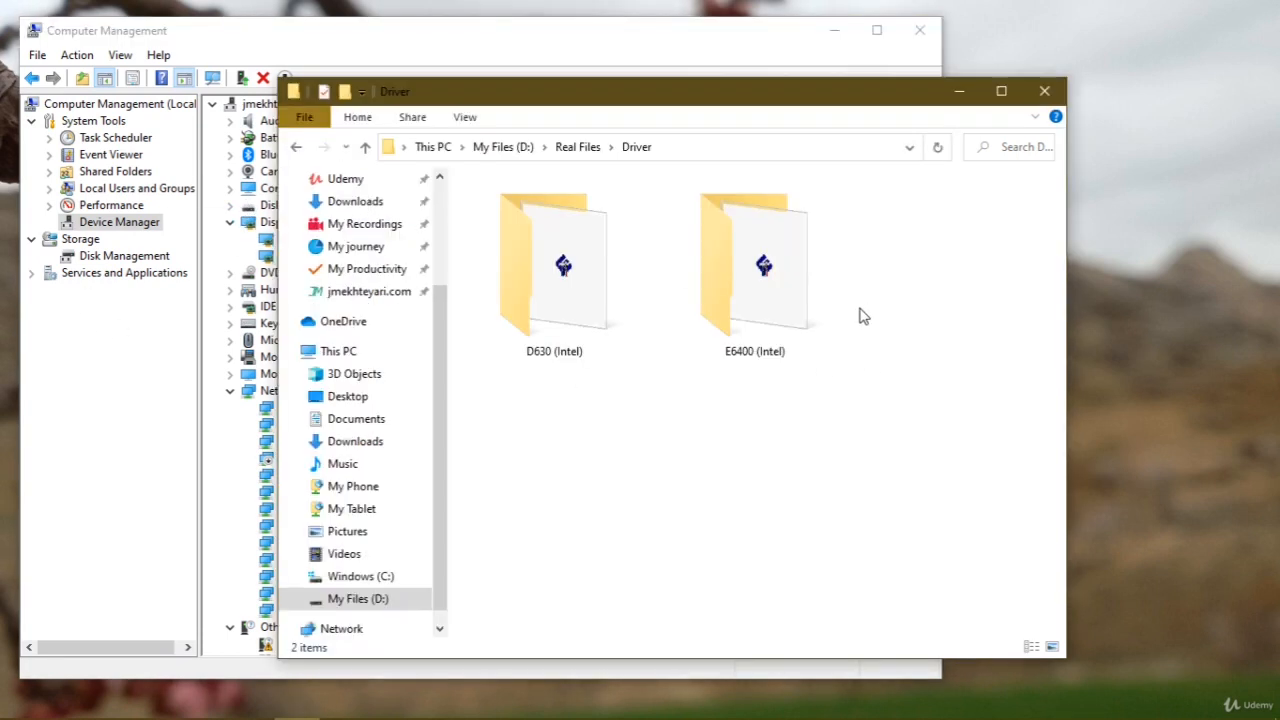
Open the E6400 (Intel) folder and start its 32bit driver installer to view the supported models, exiting without installing
{"action": "double_click", "coordinate": [712, 295]}
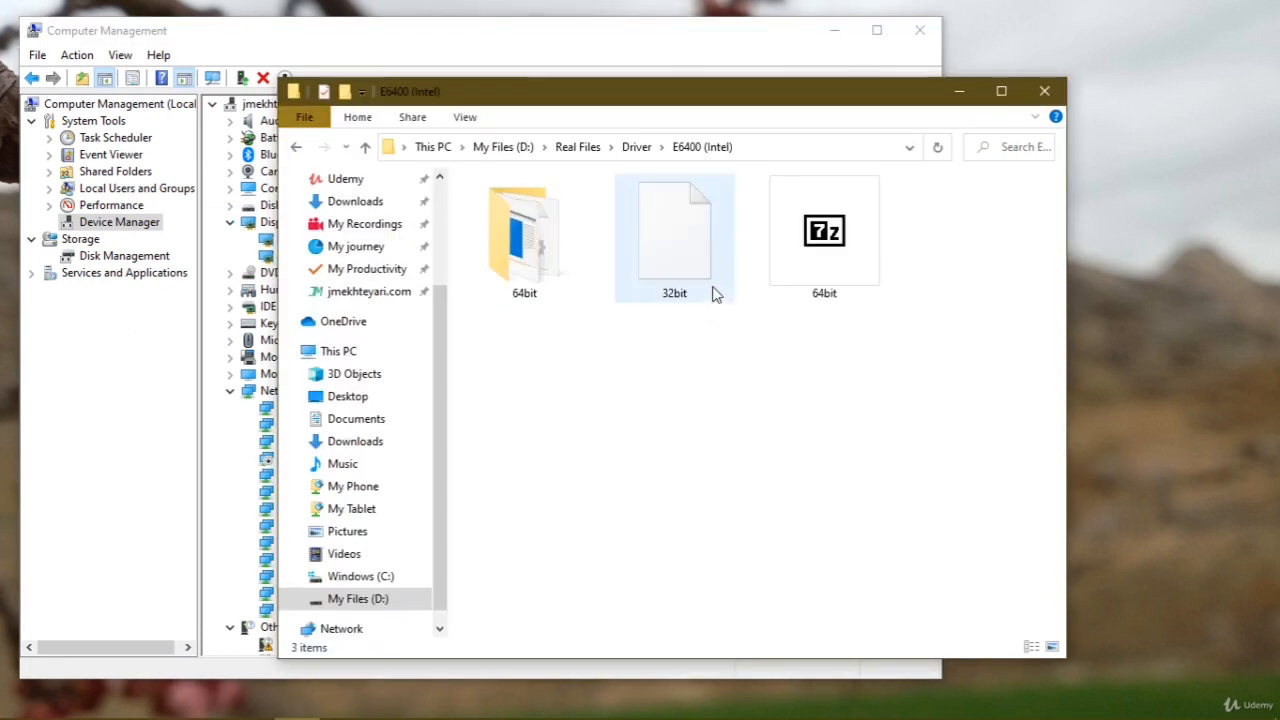
{"action": "double_click", "coordinate": [705, 233]}
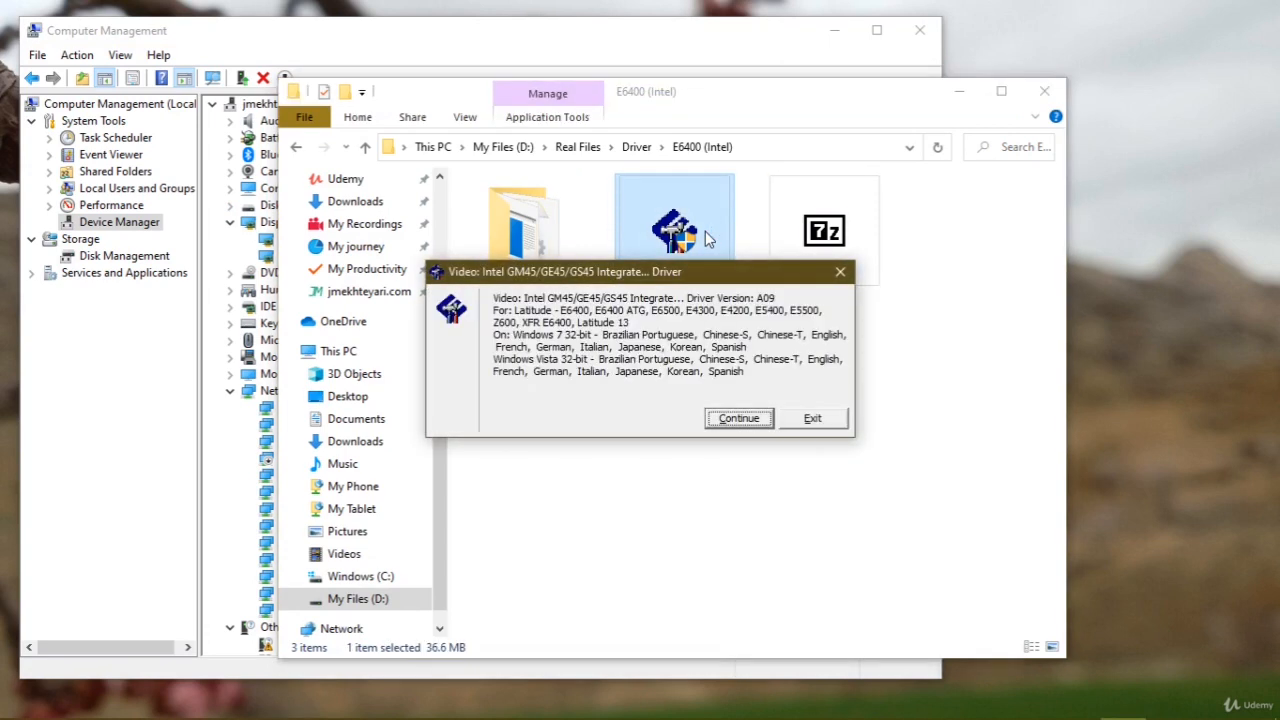
{"action": "left_click", "coordinate": [812, 418]}
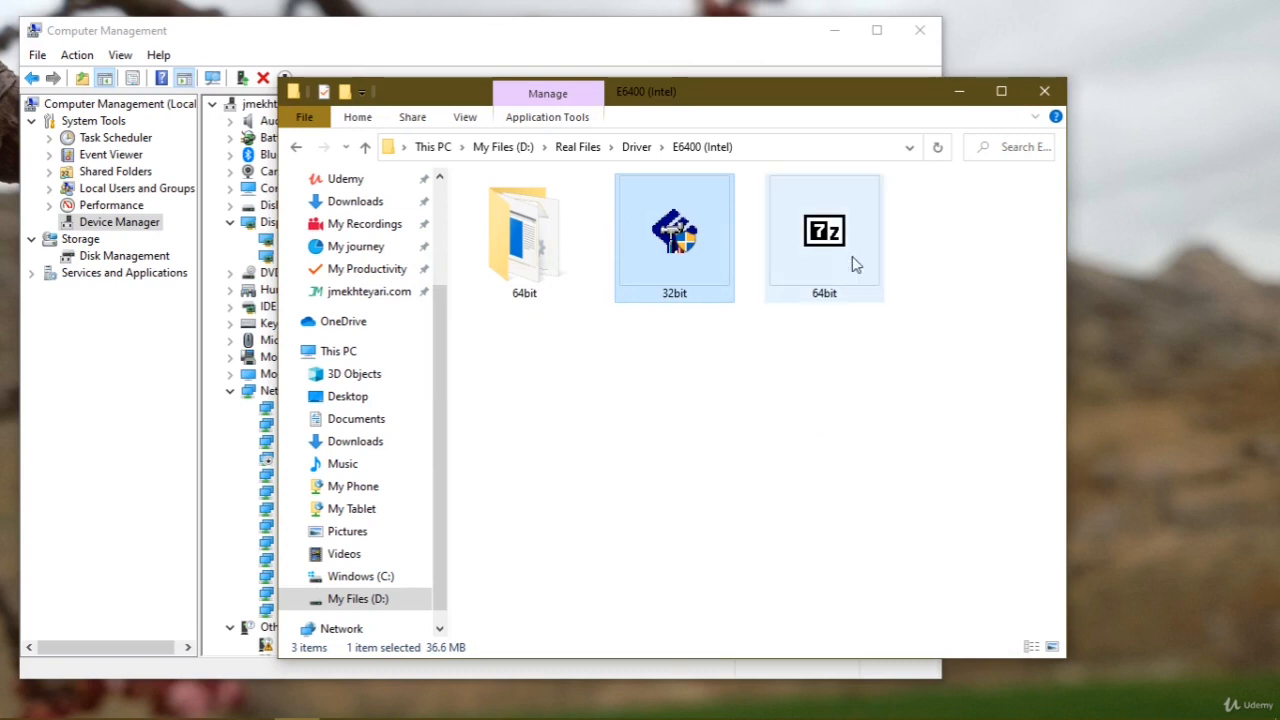
View the browse-my-computer driver update option for NVIDIA GeForce GT 640M in Computer Management, and cancel the update
{"action": "key", "text": "alt+Tab"}
{"action": "right_click", "coordinate": [362, 258]}
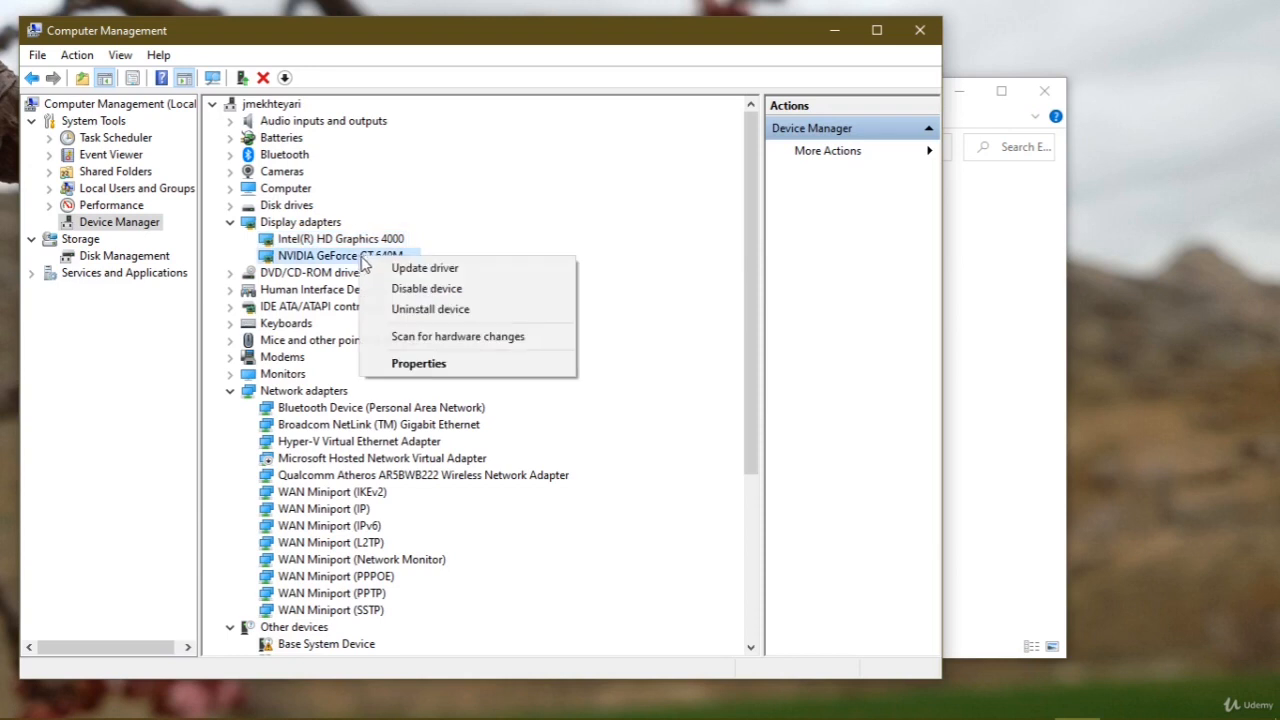
{"action": "left_click", "coordinate": [447, 266]}
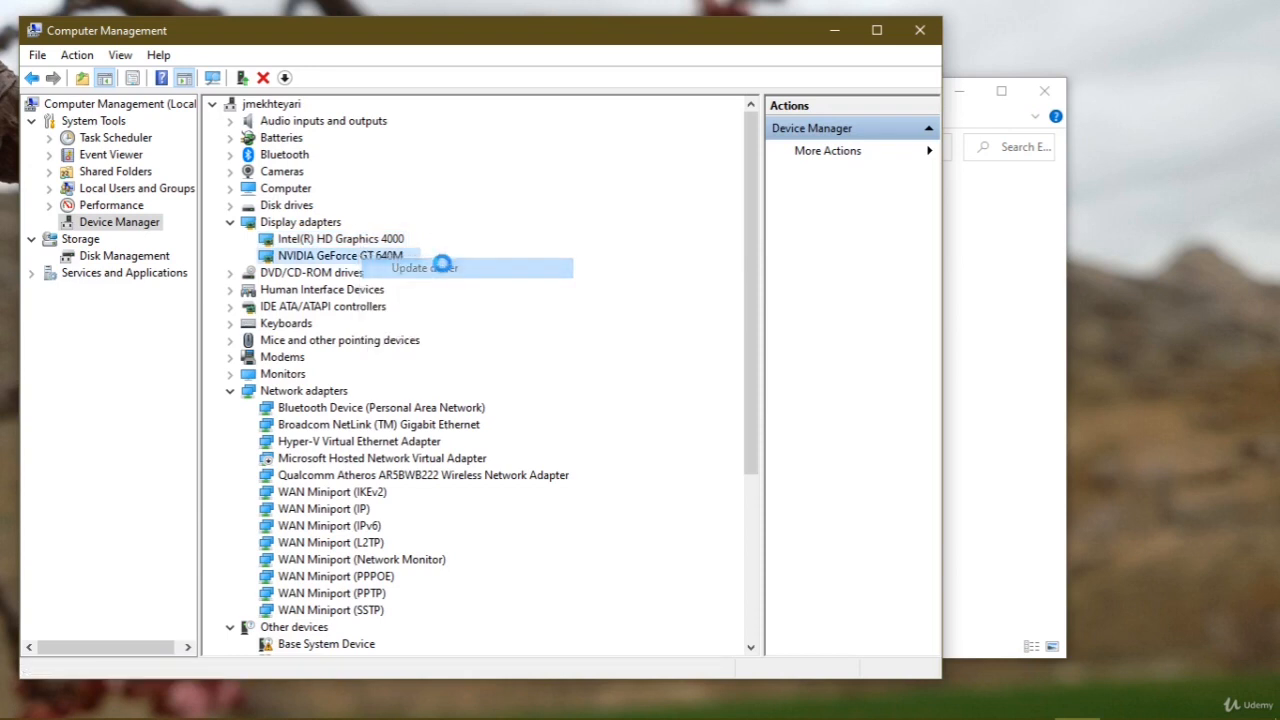
{"action": "left_click", "coordinate": [452, 420]}
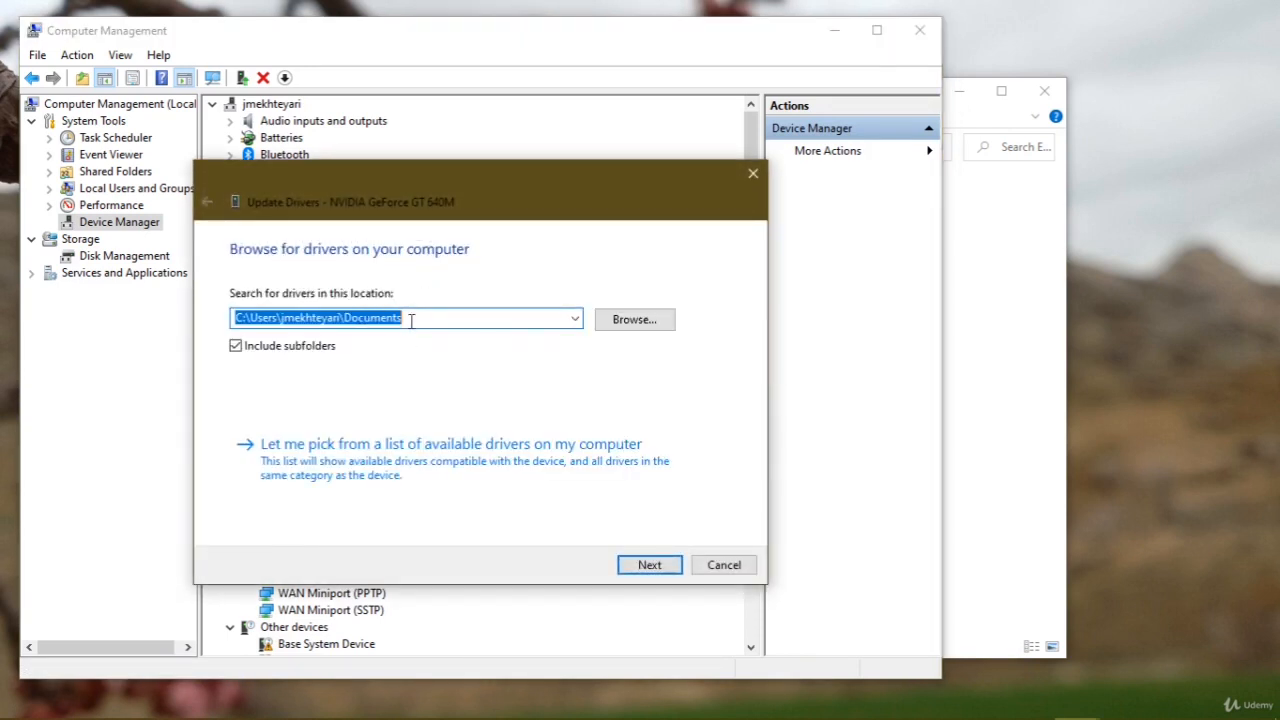
{"action": "left_click", "coordinate": [714, 566]}
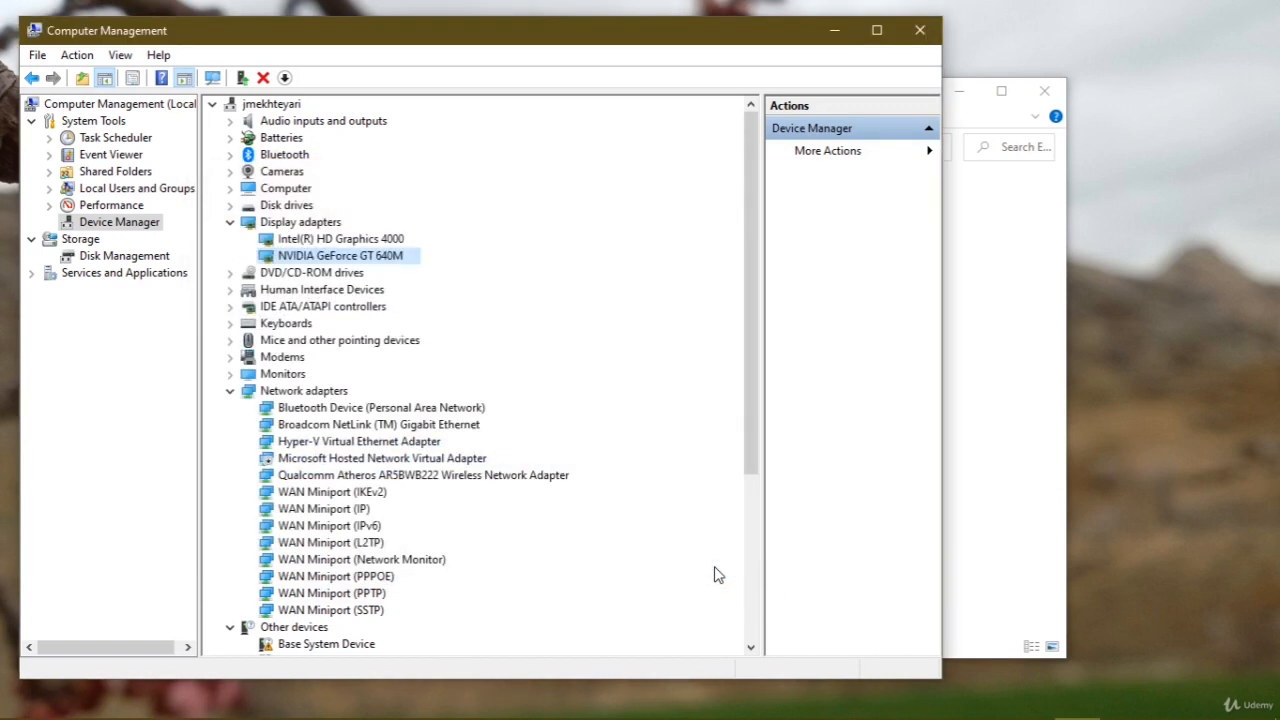
Switch to Chrome, search Google for "autodriver" and look through the results
{"action": "mouse_move", "coordinate": [162, 718]}
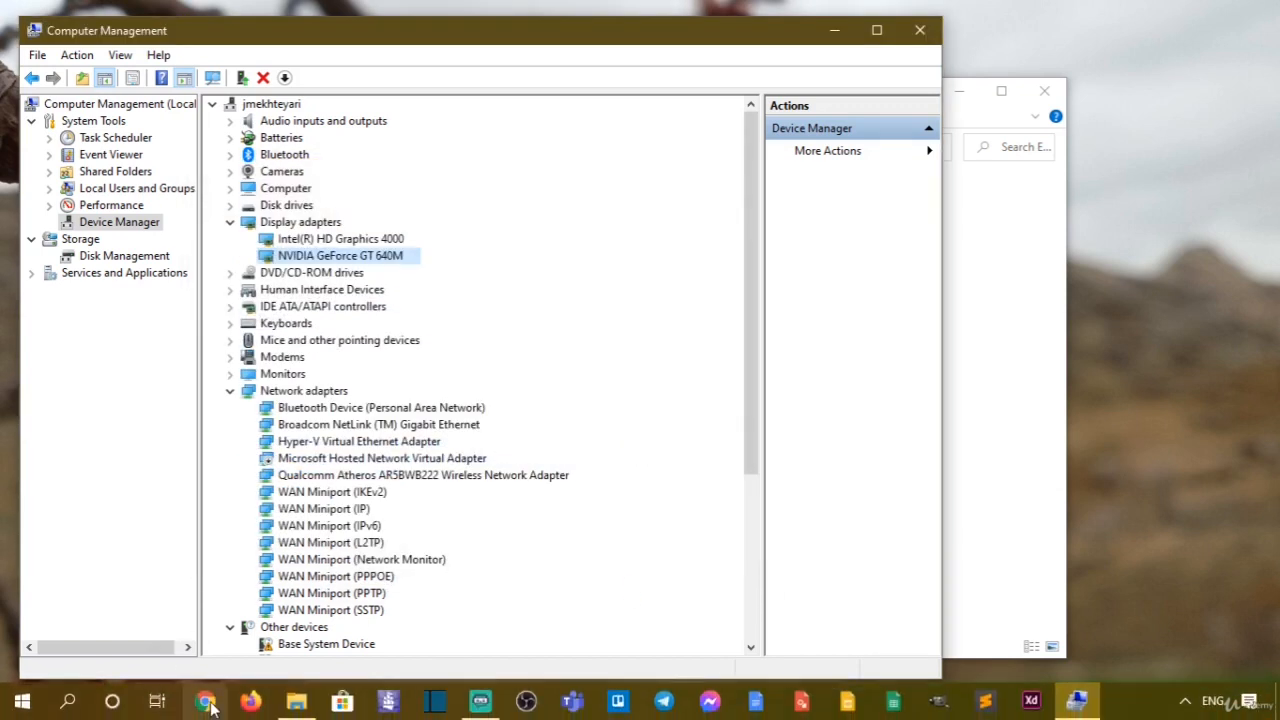
{"action": "left_click", "coordinate": [209, 705]}
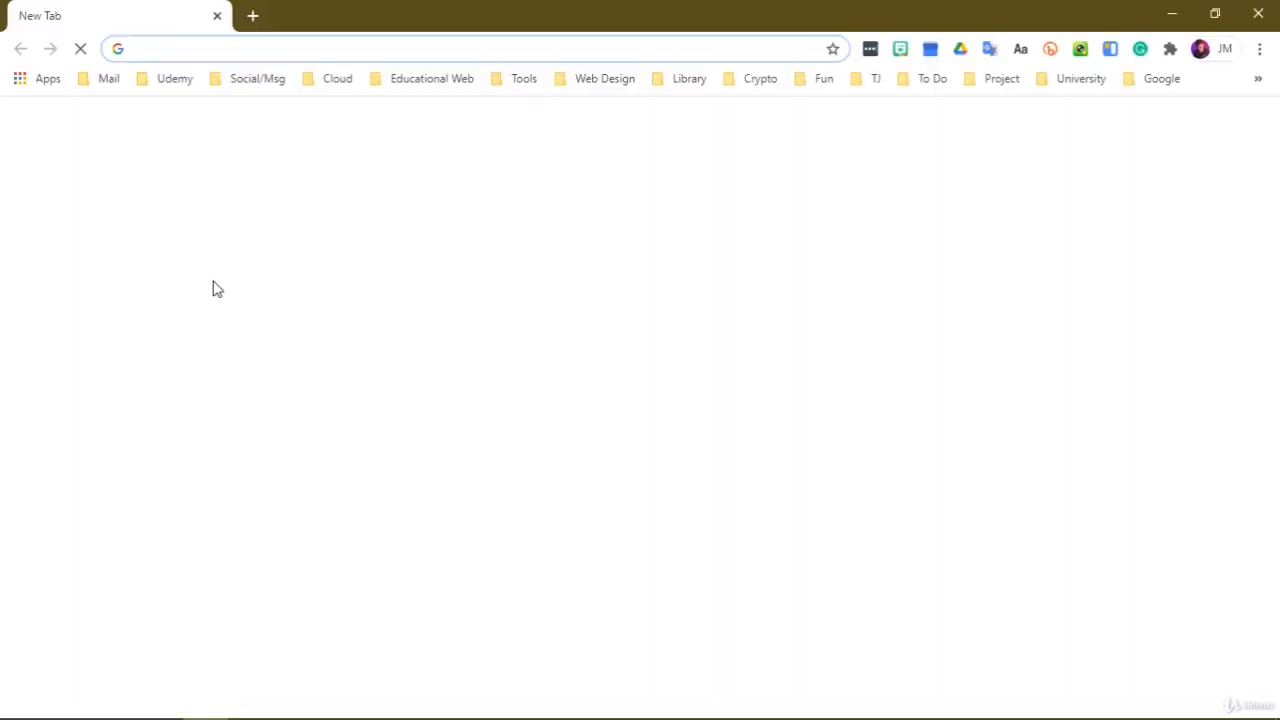
{"action": "type", "text": "autodriver"}
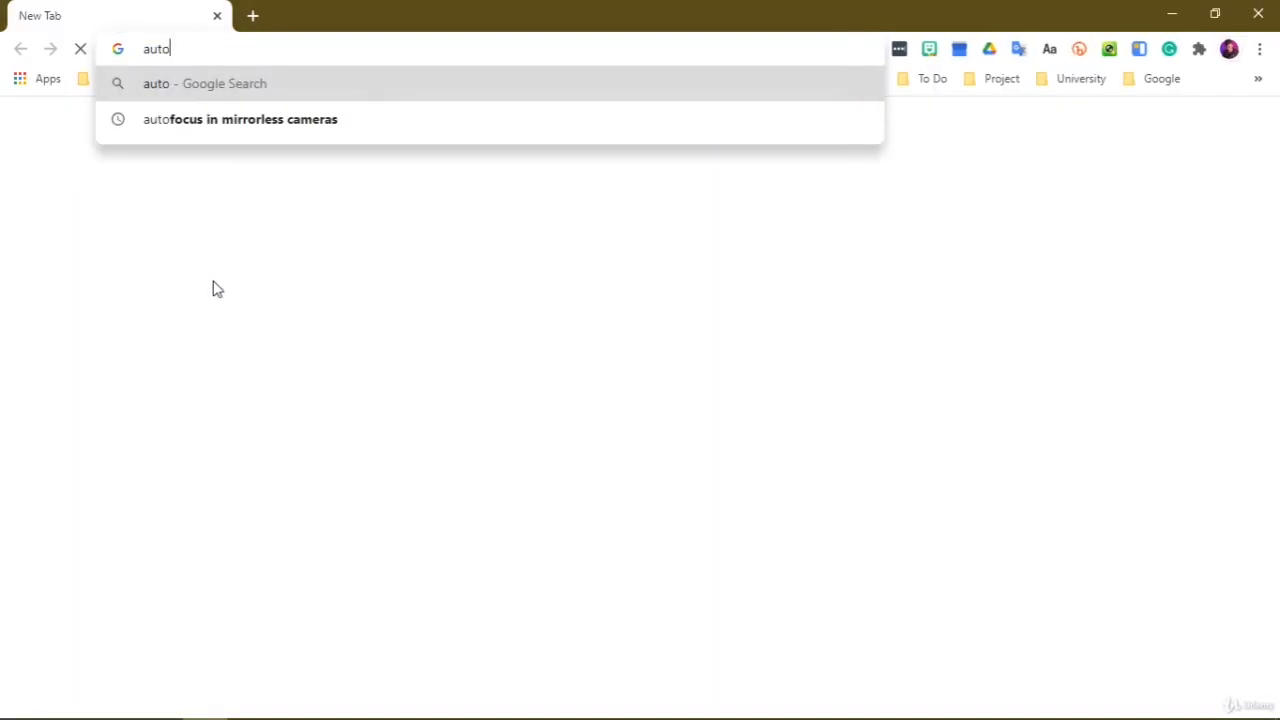
{"action": "key", "text": "Return"}
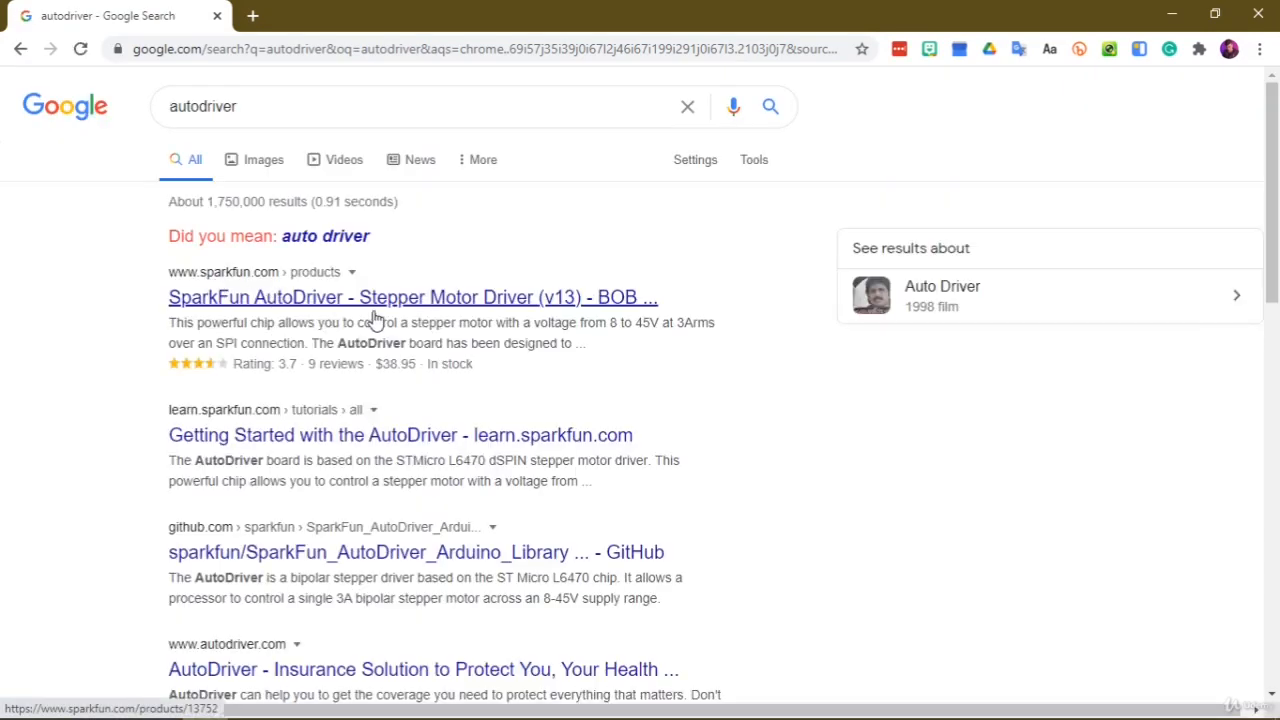
{"action": "left_click", "coordinate": [447, 447]}
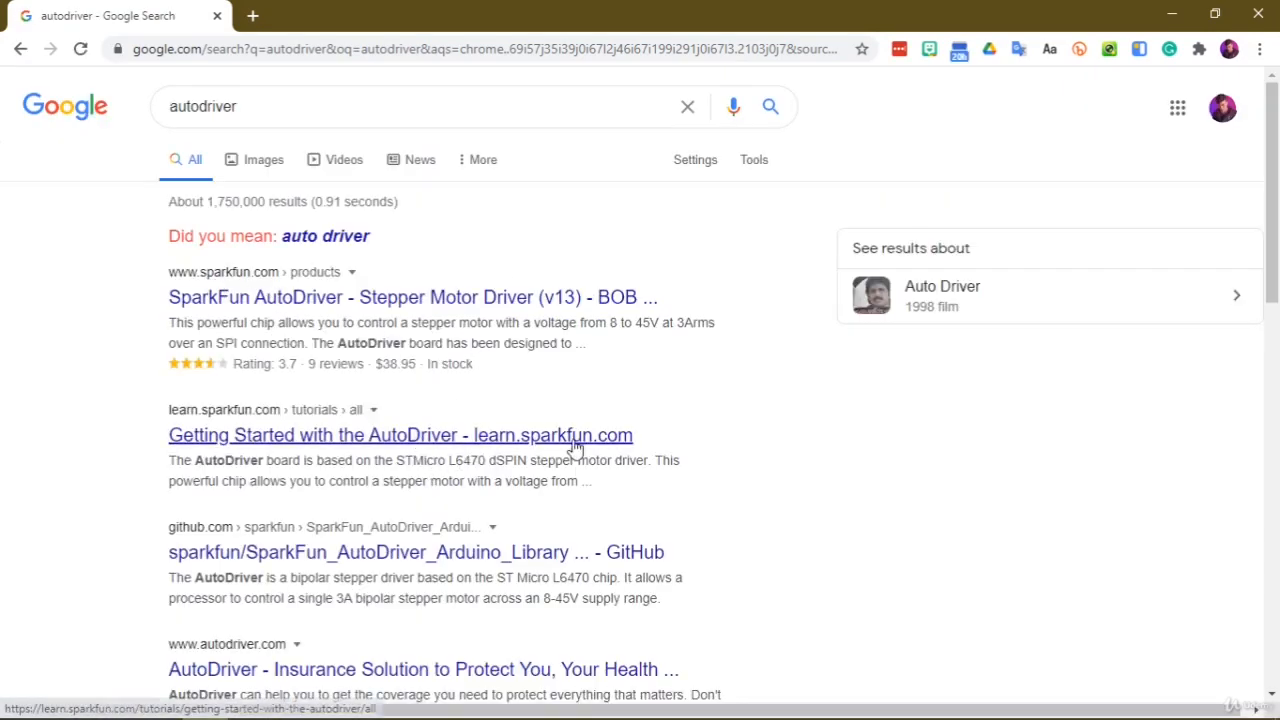
{"action": "scroll", "coordinate": [555, 535], "scroll_direction": "down", "scroll_amount": 2}
{"action": "scroll", "coordinate": [588, 470], "scroll_direction": "up", "scroll_amount": 3}
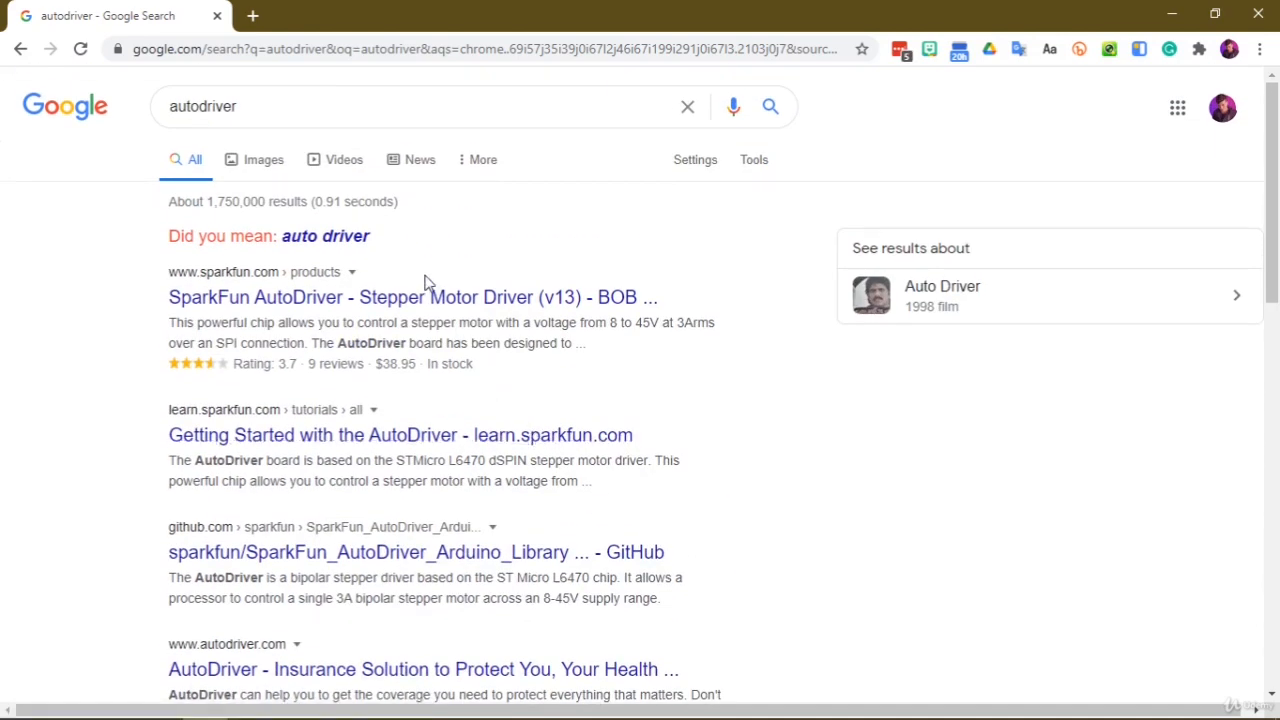
Run dxdiag to look up the computer's manufacturer and system model in the DirectX Diagnostic Tool
{"action": "key", "text": "super+r"}
{"action": "type", "text": "dxdiag"}
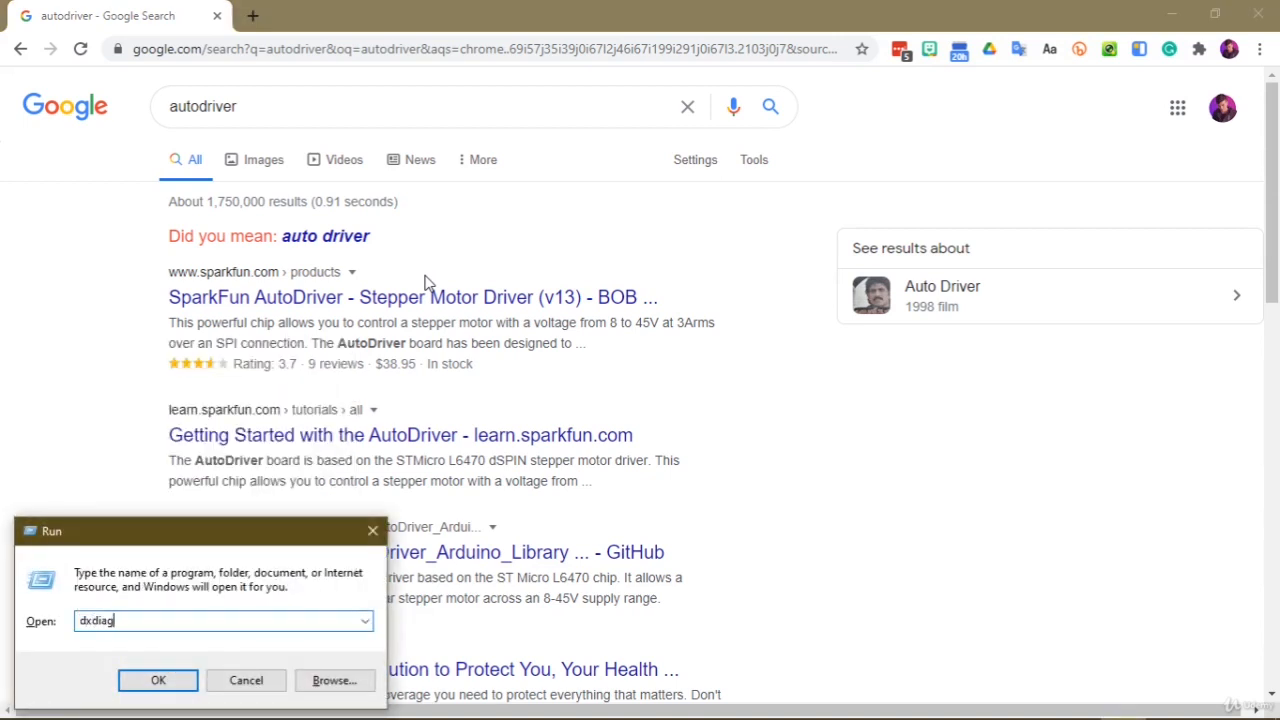
{"action": "key", "text": "Return"}
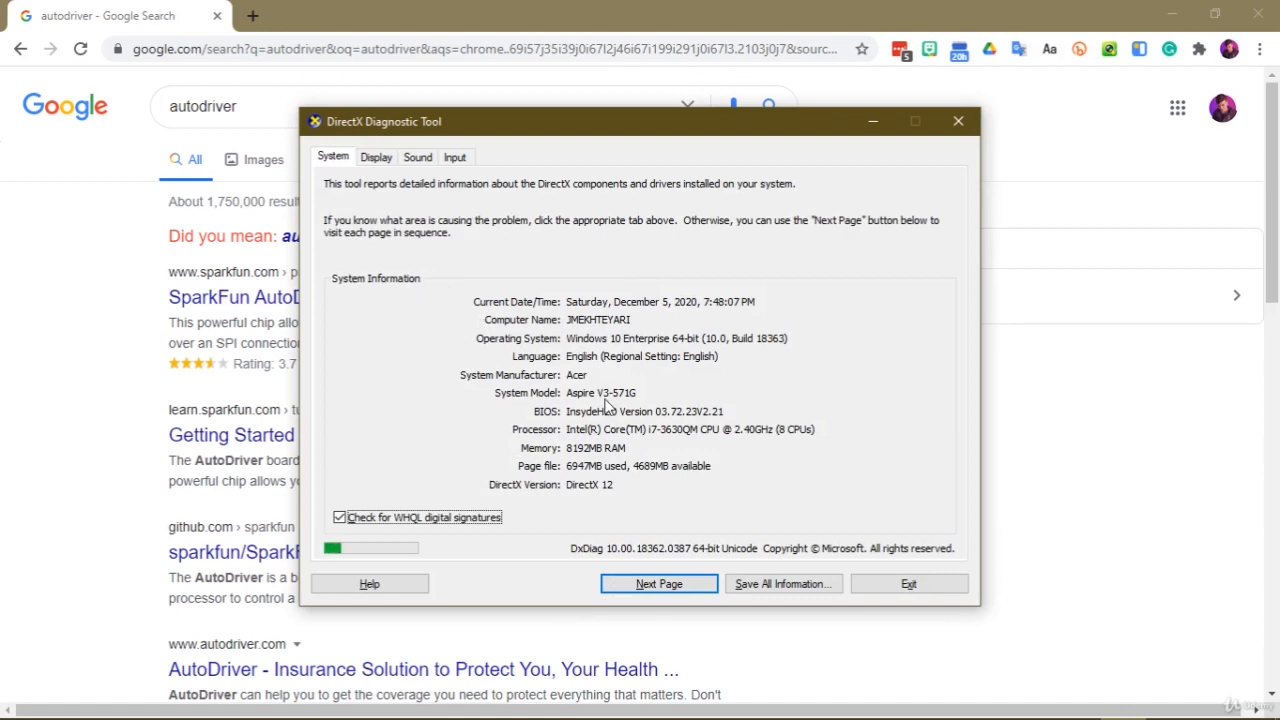
Write the system model "Aspire V3-571G" in the Run box, and discard it without running anything
{"action": "key", "text": "super+r"}
{"action": "type", "text": "As"}
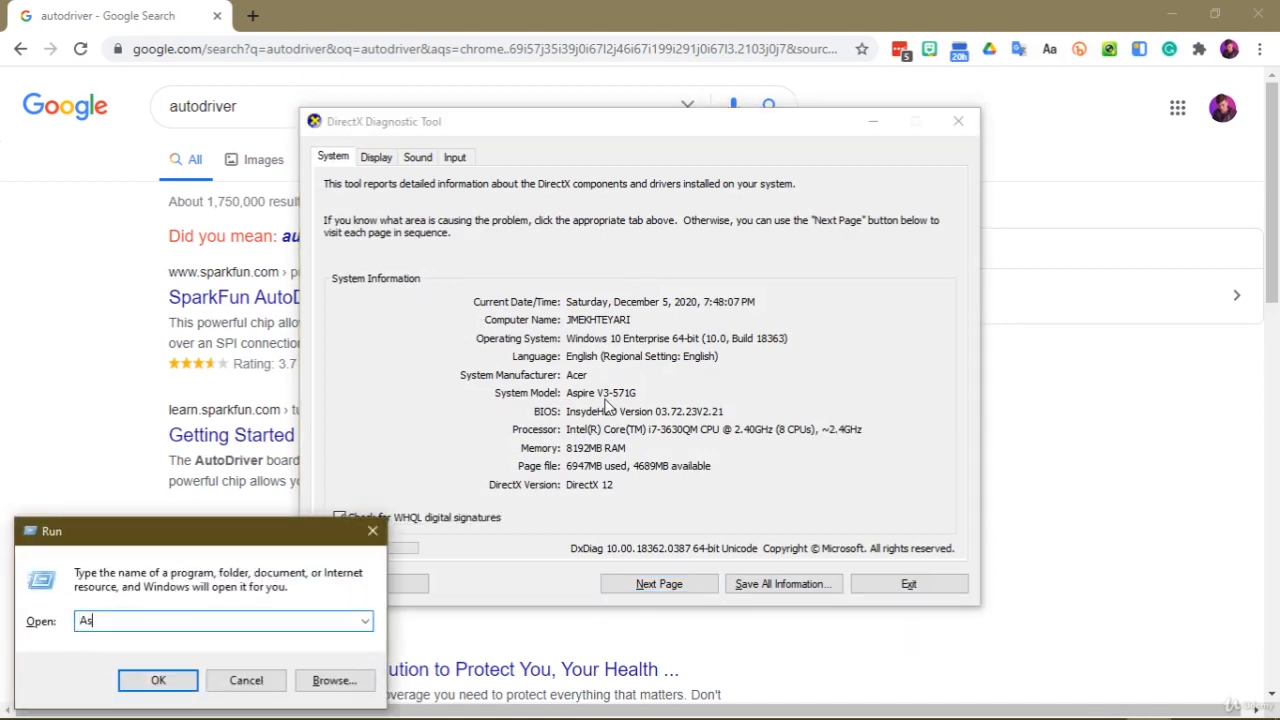
{"action": "type", "text": "i"}
{"action": "key", "text": "BackSpace"}
{"action": "type", "text": "pire V3-571G"}
{"action": "key", "text": "ctrl+a"}
{"action": "key", "text": "ctrl+c"}
{"action": "key", "text": "BackSpace"}
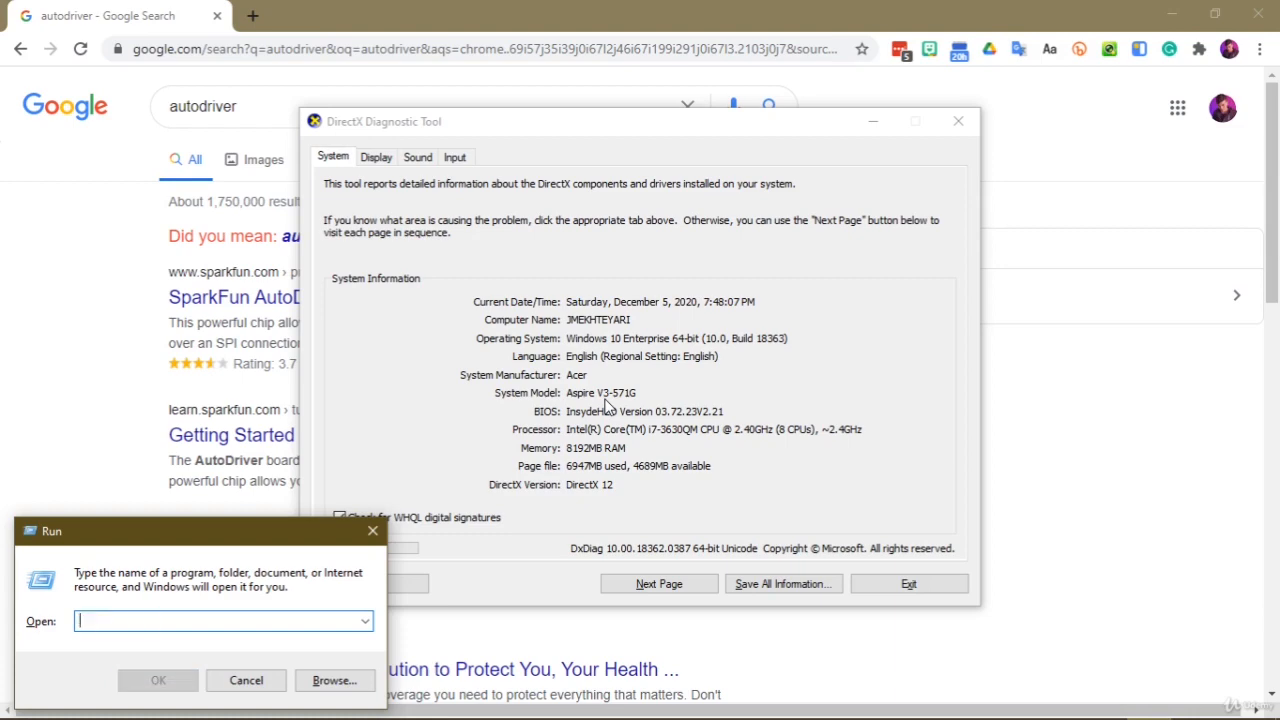
{"action": "key", "text": "Escape"}
Close the DirectX Diagnostic Tool
{"action": "left_click", "coordinate": [908, 584]}
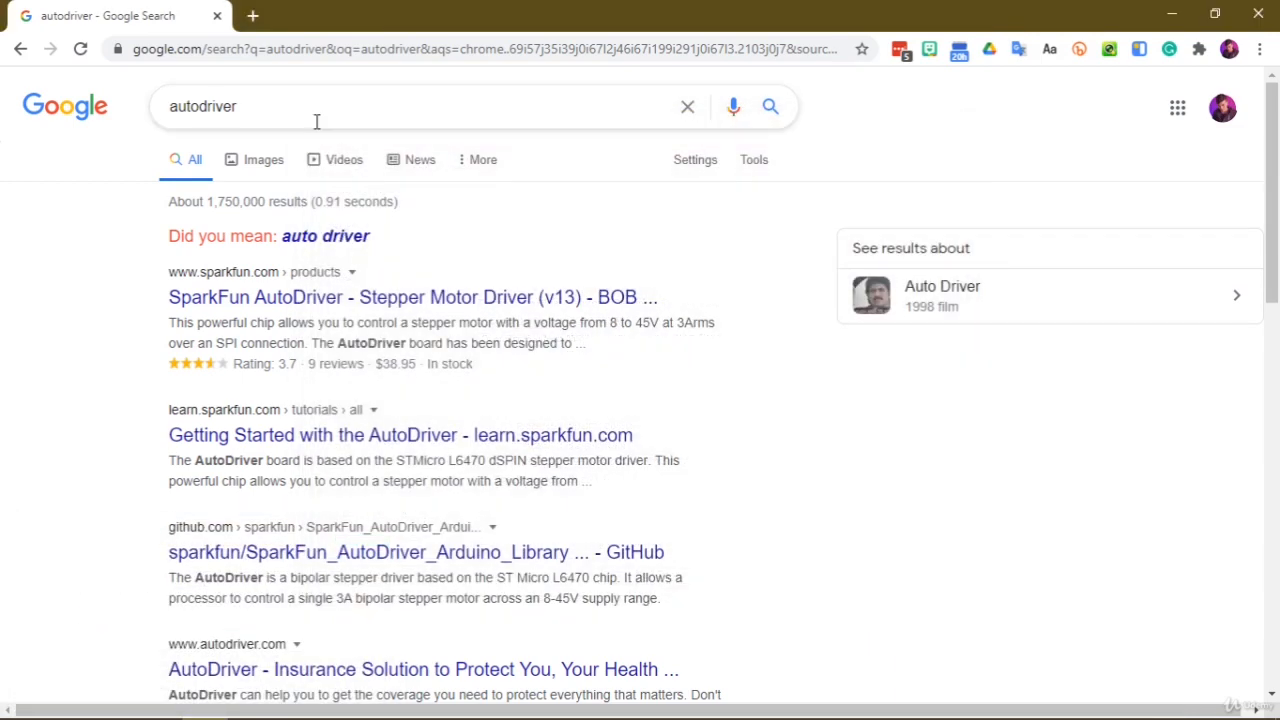
Replace the query with the model Aspire V3-571G, search Google for "acer v3-571g graphics card" and look through the results
{"action": "left_click", "coordinate": [316, 121]}
{"action": "key", "text": "ctrl+a"}
{"action": "key", "text": "ctrl+v"}
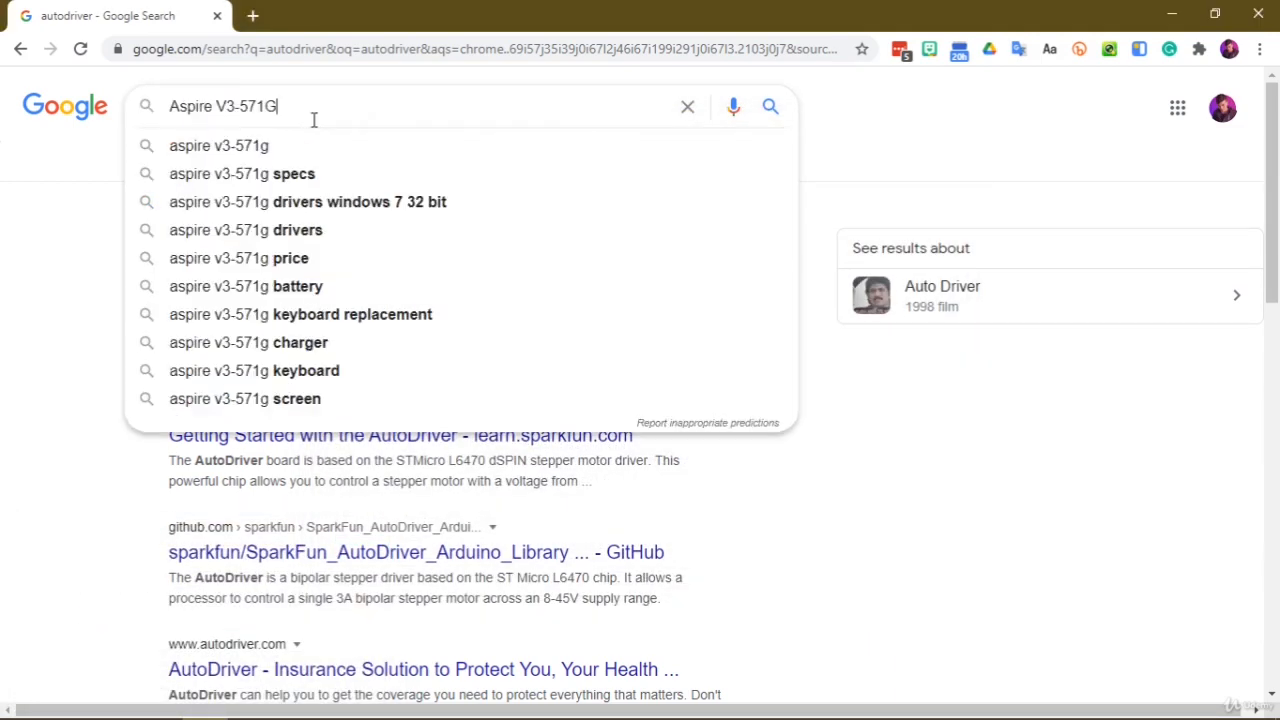
{"action": "type", "text": "g"}
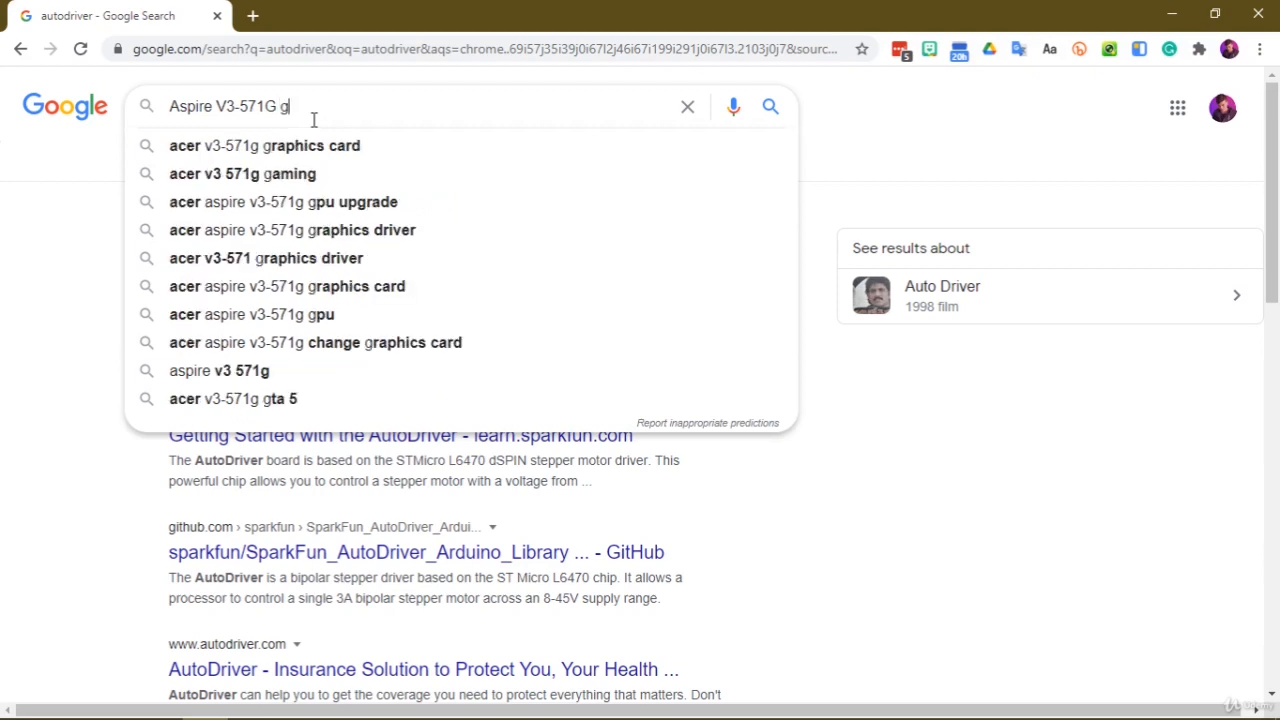
{"action": "type", "text": "ra"}
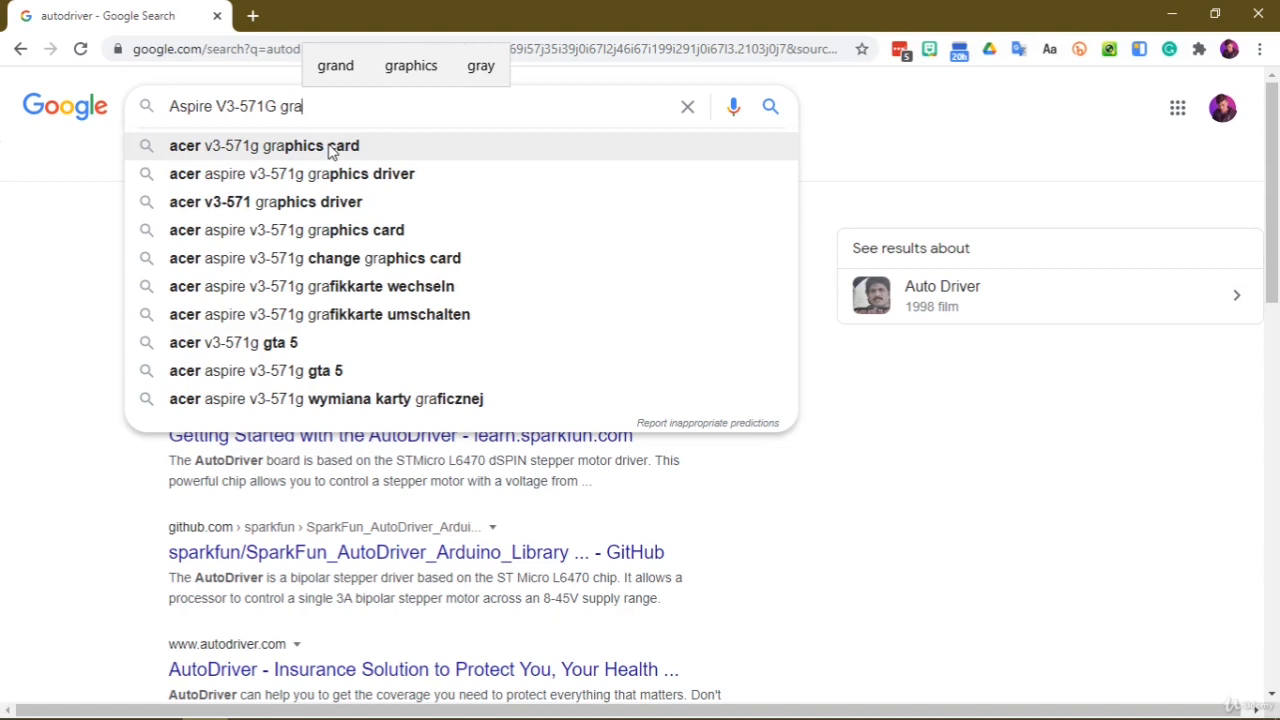
{"action": "key", "text": "Down"}
{"action": "key", "text": "Up"}
{"action": "type", "text": "downl"}
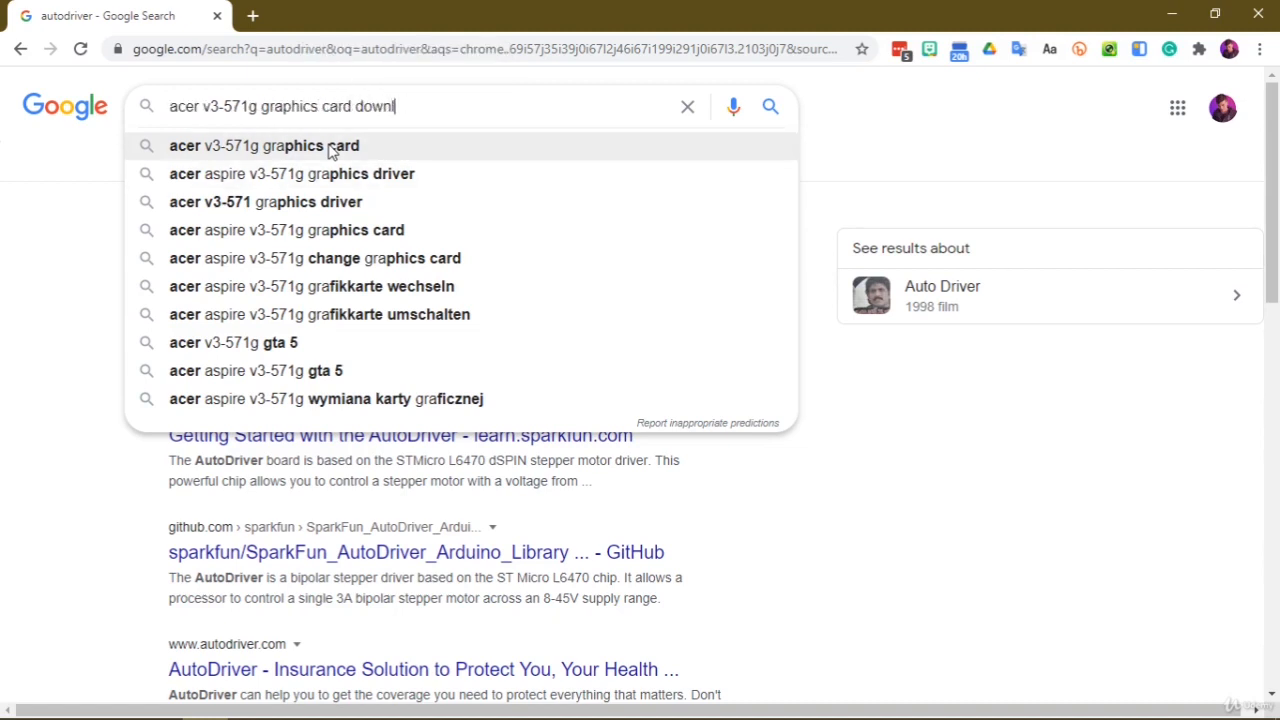
{"action": "left_click", "coordinate": [330, 148]}
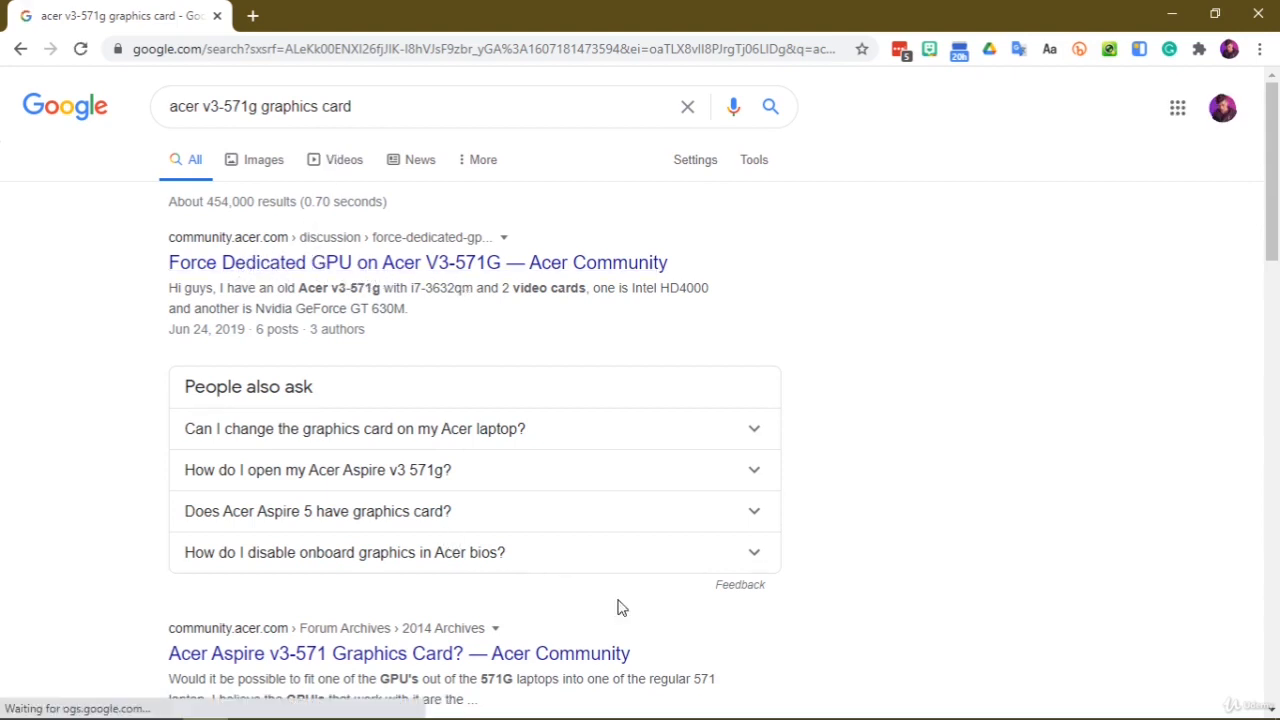
{"action": "scroll", "coordinate": [617, 607], "scroll_direction": "down", "scroll_amount": 8}
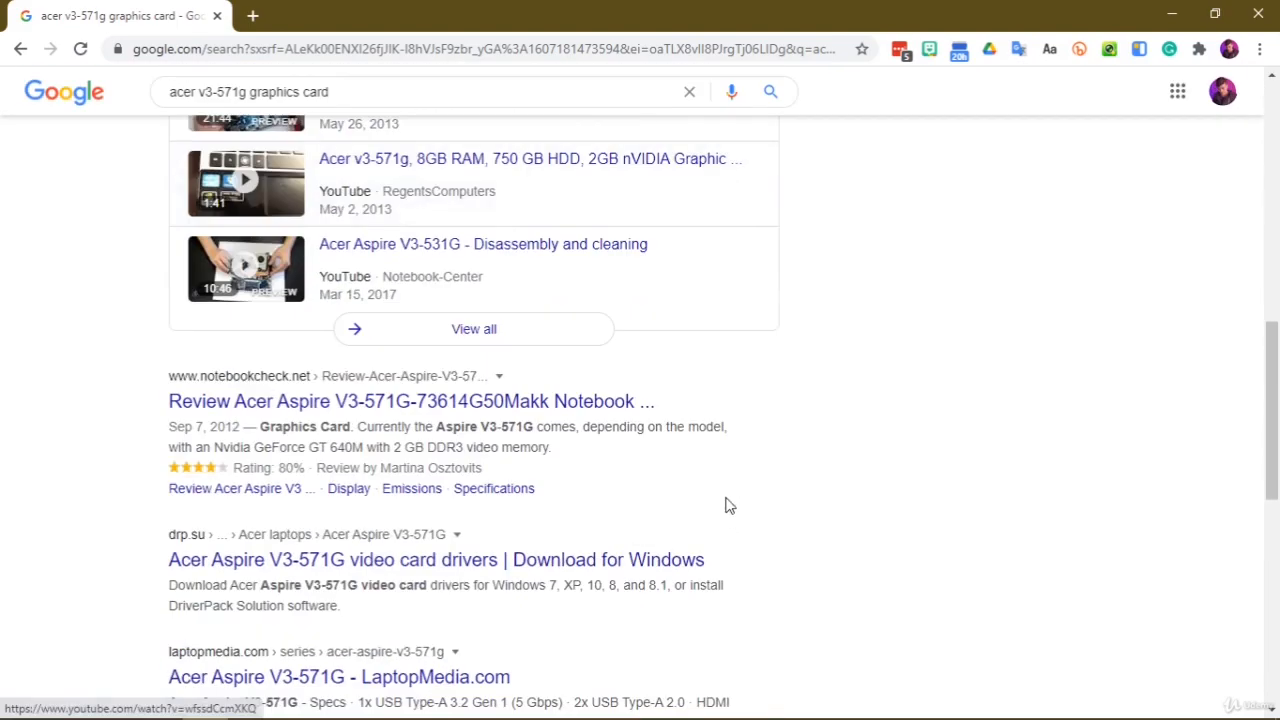
{"action": "scroll", "coordinate": [714, 484], "scroll_direction": "up", "scroll_amount": 6}
{"action": "scroll", "coordinate": [714, 484], "scroll_direction": "down", "scroll_amount": 5}
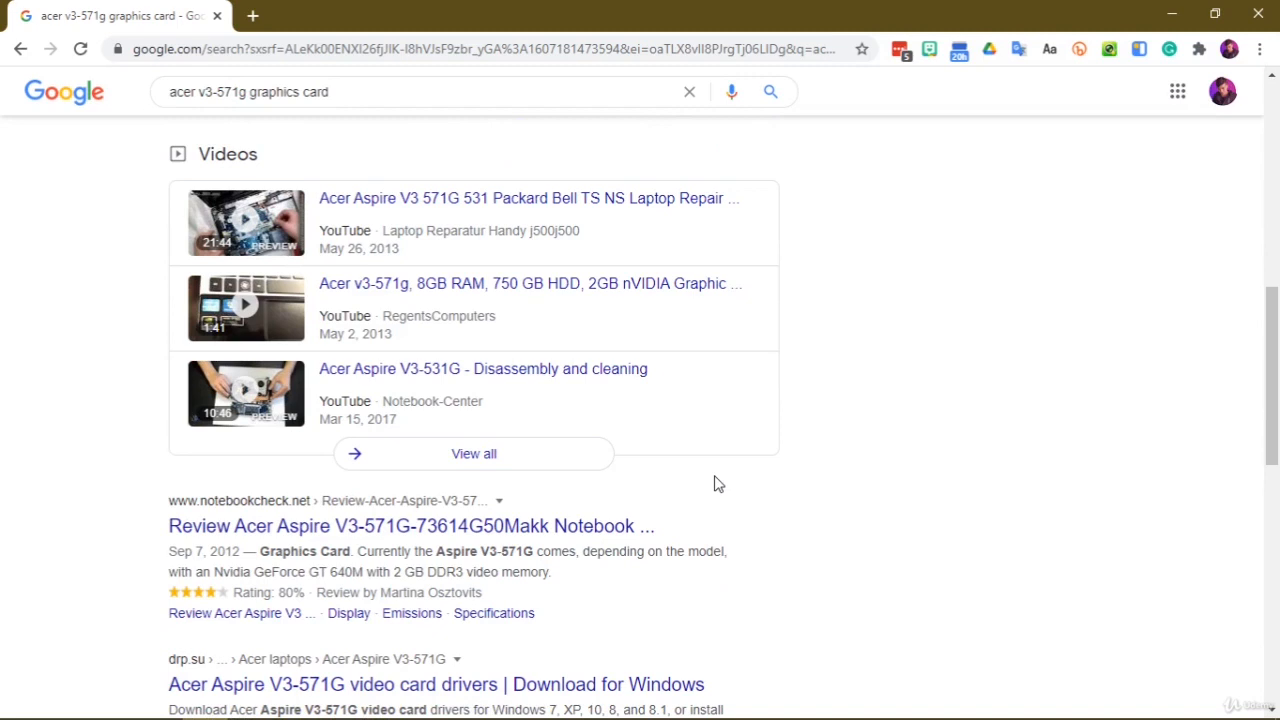
{"action": "key", "text": "super+r"}
{"action": "type", "text": "this"}
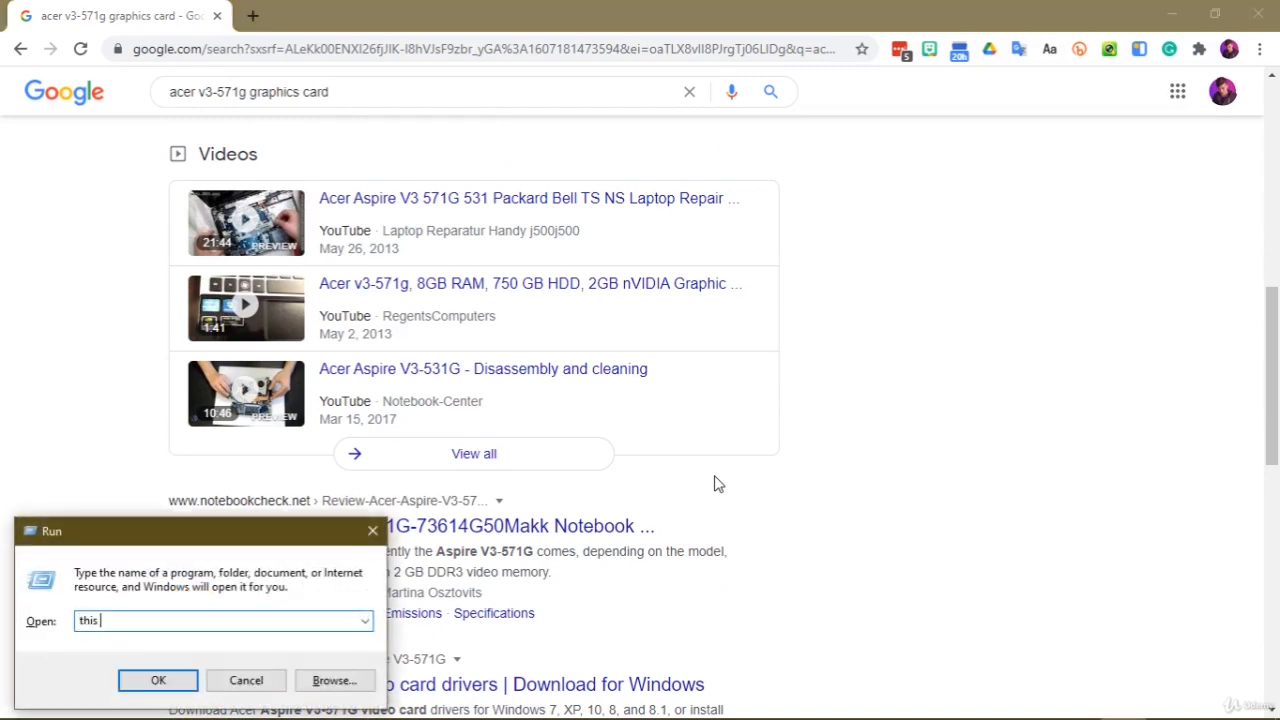
{"action": "key", "text": "Escape"}
Open the properties of This PC to check the Windows edition and system type, and close the System window
{"action": "key", "text": "super"}
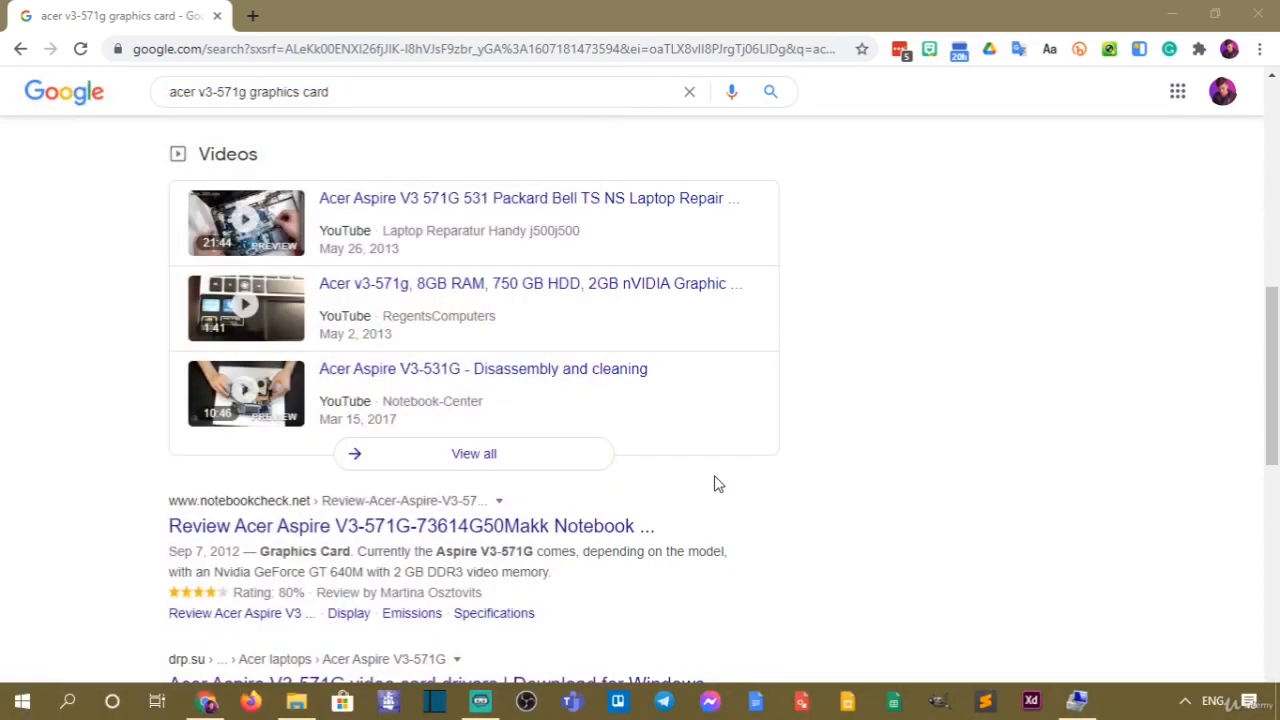
{"action": "type", "text": "this"}
{"action": "right_click", "coordinate": [238, 183]}
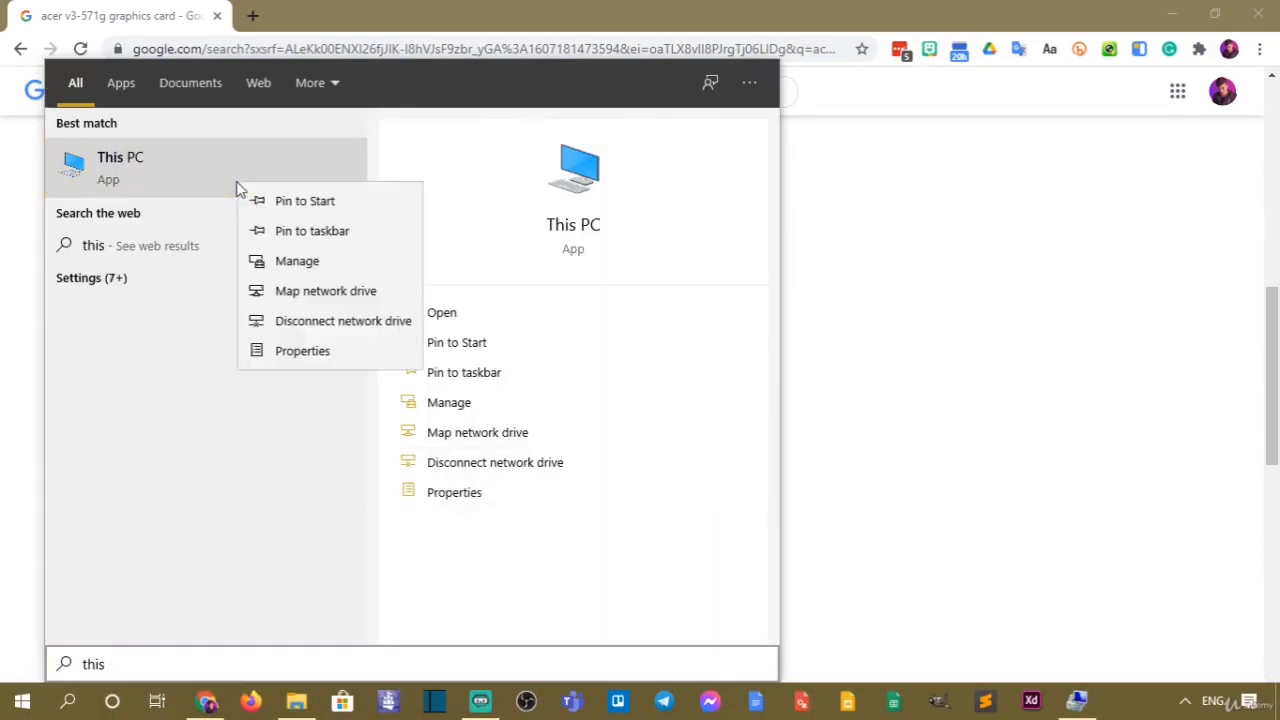
{"action": "left_click", "coordinate": [272, 365]}
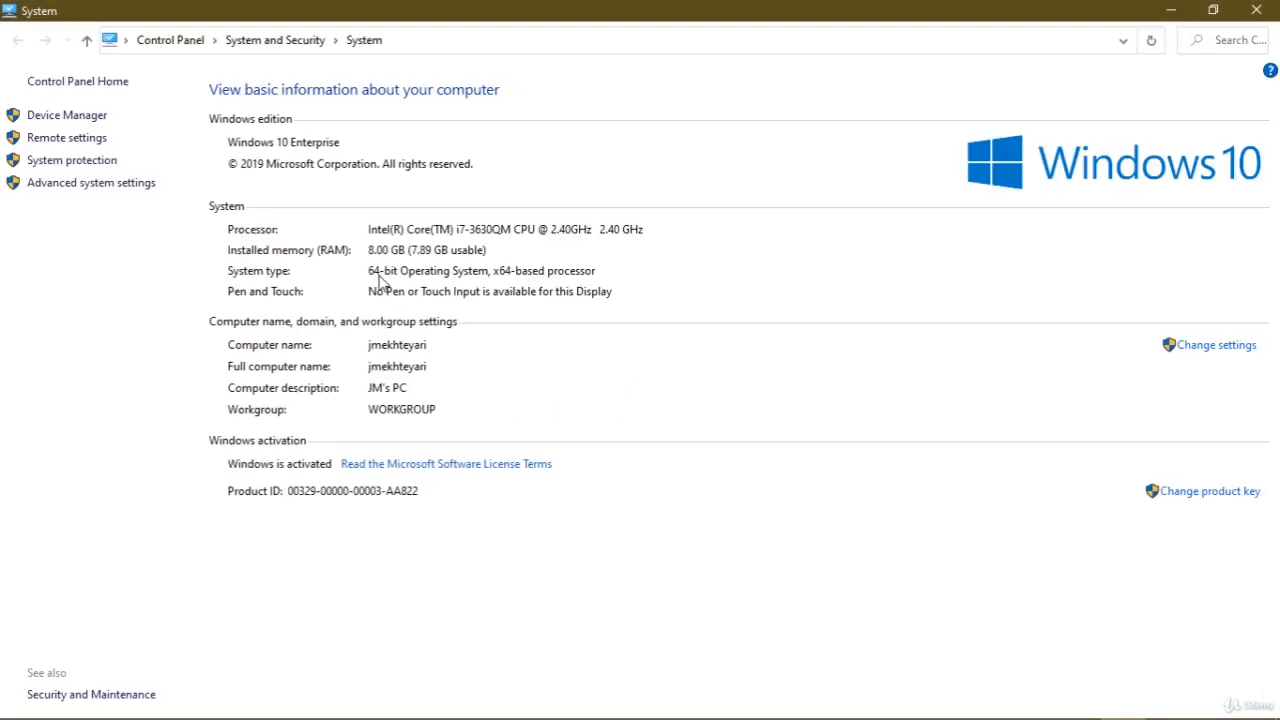
{"action": "left_click", "coordinate": [1266, 6]}
Extend the Google query to "acer v3-571g graphics card download" and run the search
{"action": "scroll", "coordinate": [749, 251], "scroll_direction": "up", "scroll_amount": 7}
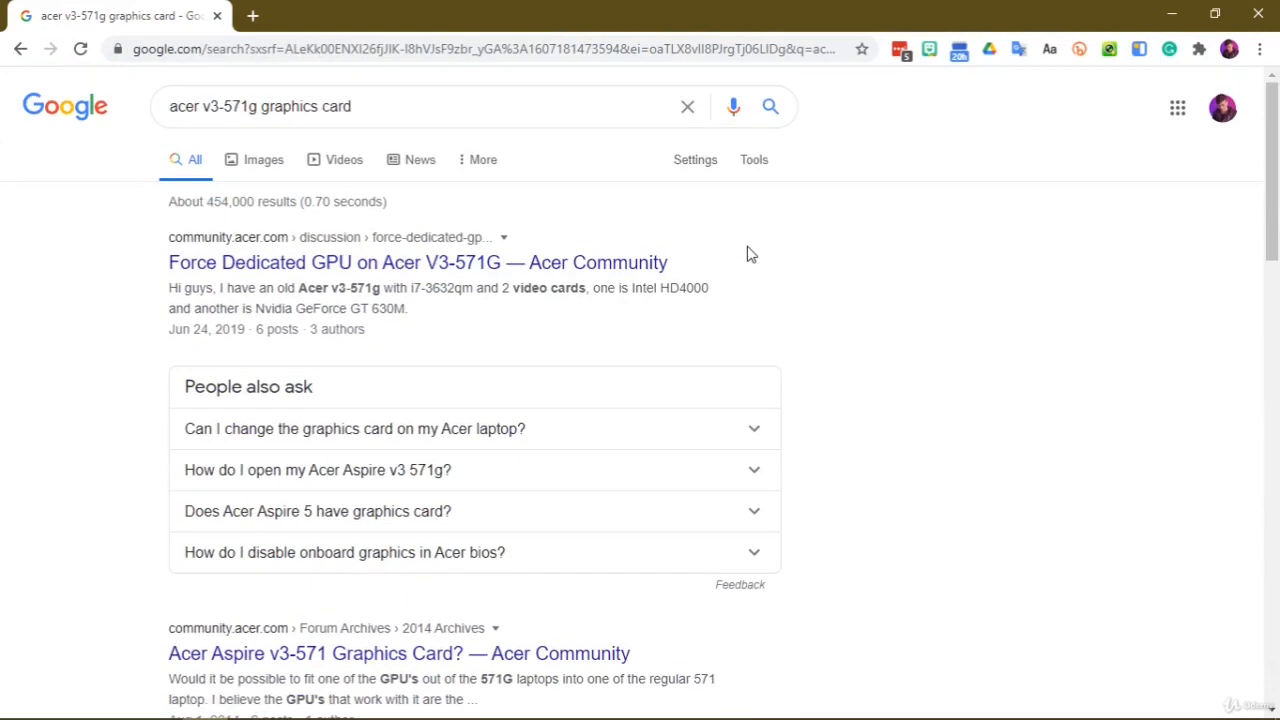
{"action": "left_click", "coordinate": [435, 95]}
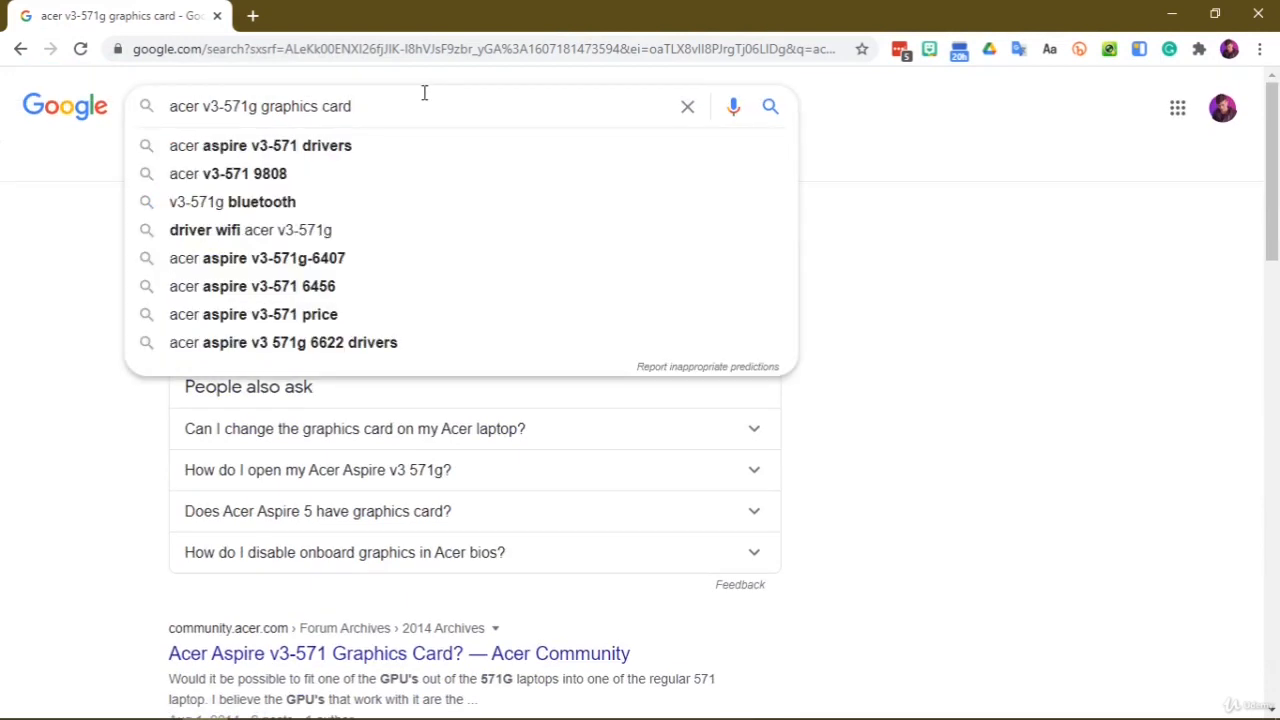
{"action": "type", "text": "do"}
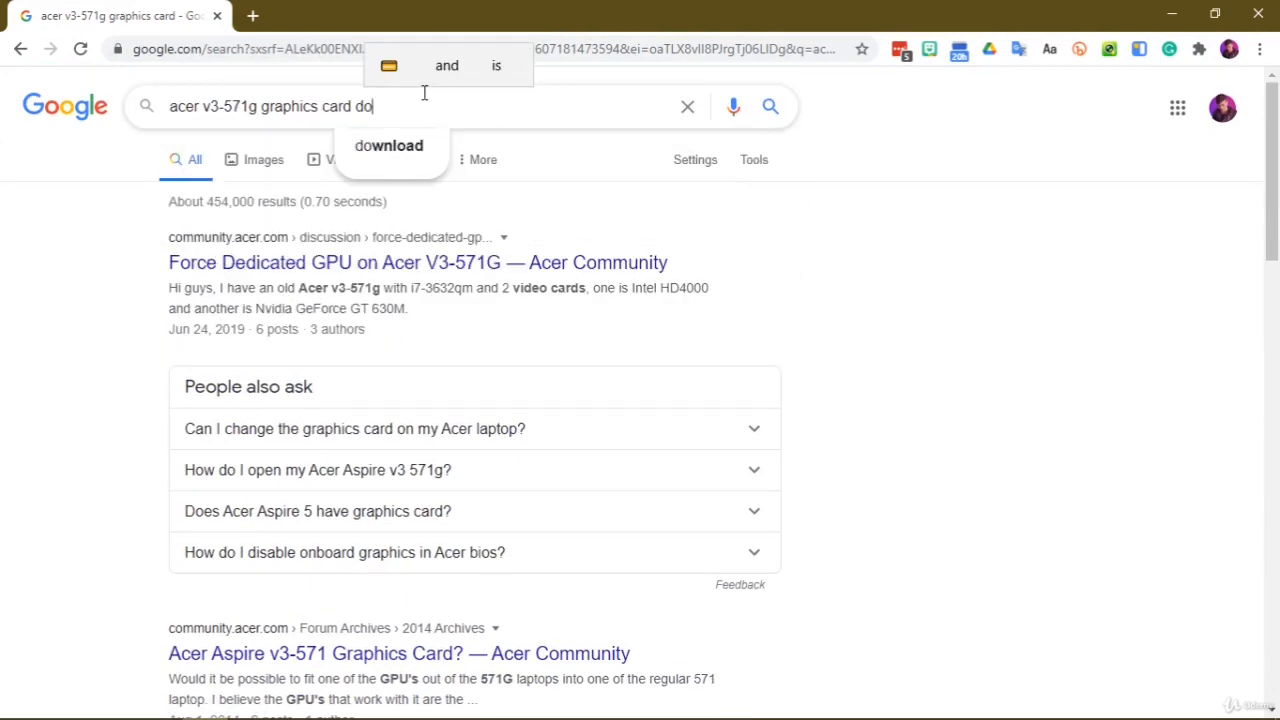
{"action": "type", "text": "wnload"}
{"action": "key", "text": "Return"}
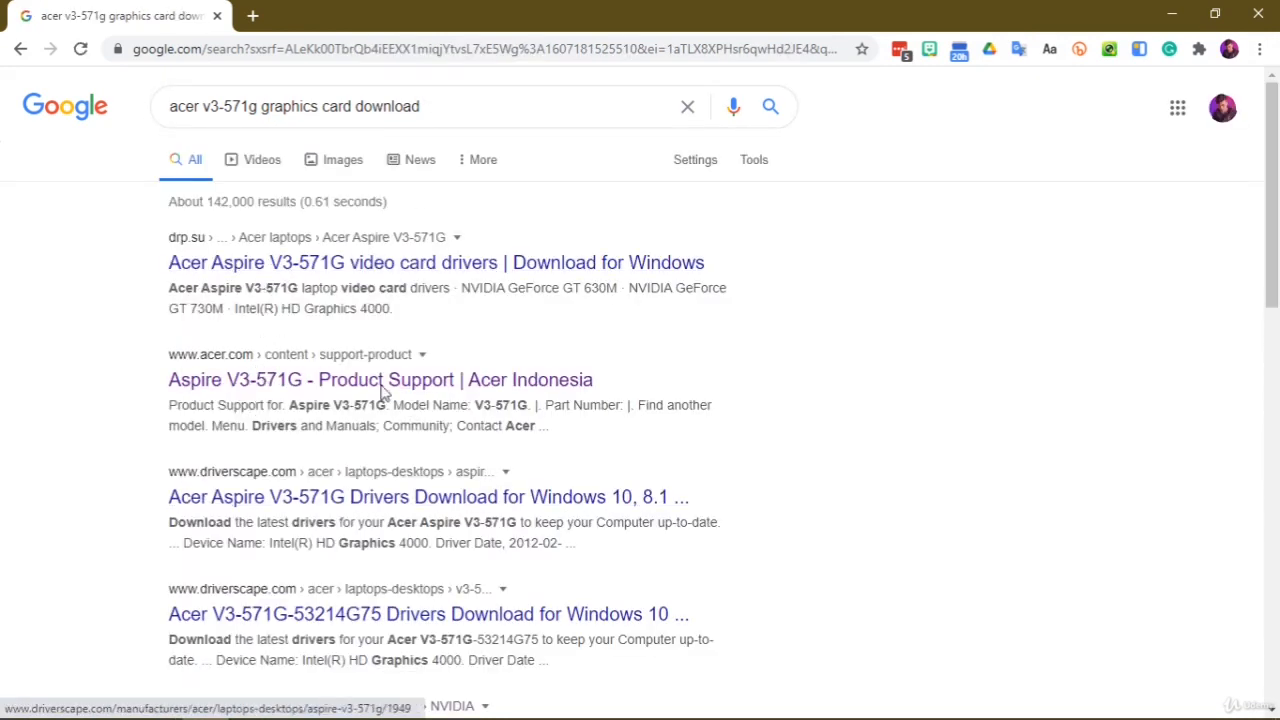
Highlight the title of the Acer Indonesia product support result for the Aspire V3-571G, clear the highlight and review the driver download results
{"action": "left_click_drag", "start_coordinate": [134, 392], "coordinate": [631, 380]}
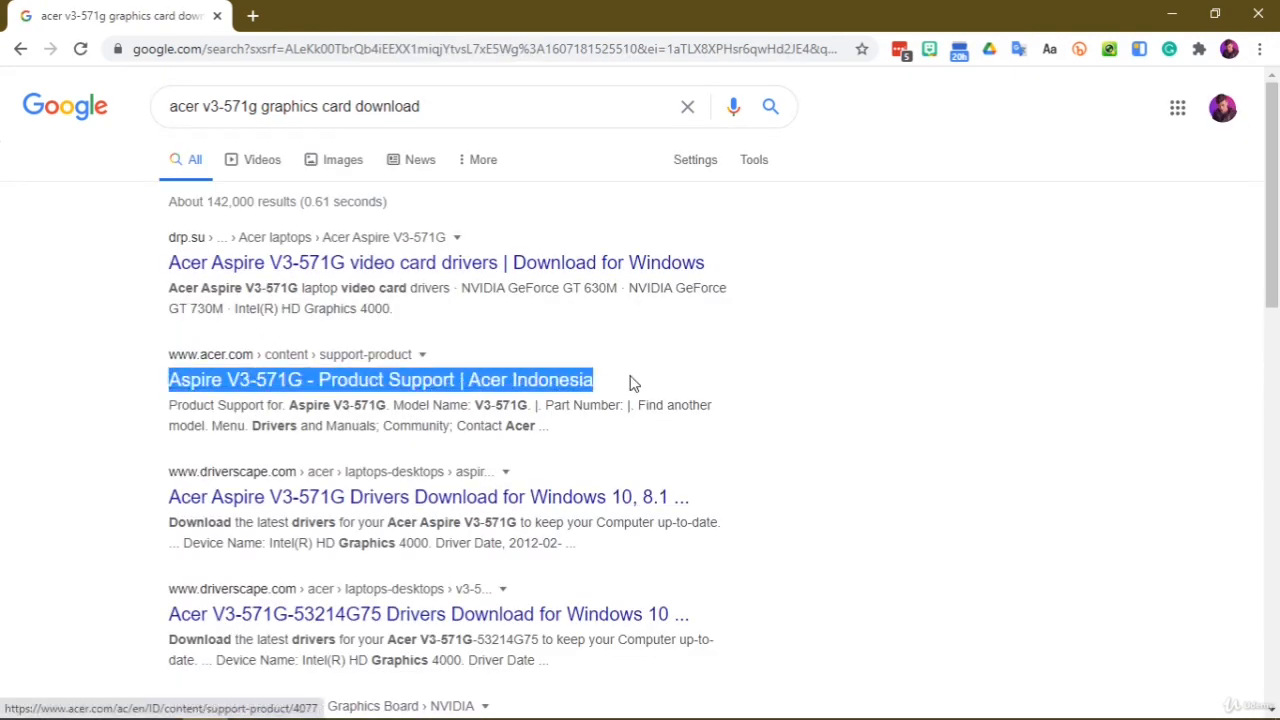
{"action": "left_click", "coordinate": [773, 436]}
{"action": "scroll", "coordinate": [832, 390], "scroll_direction": "down", "scroll_amount": 1}
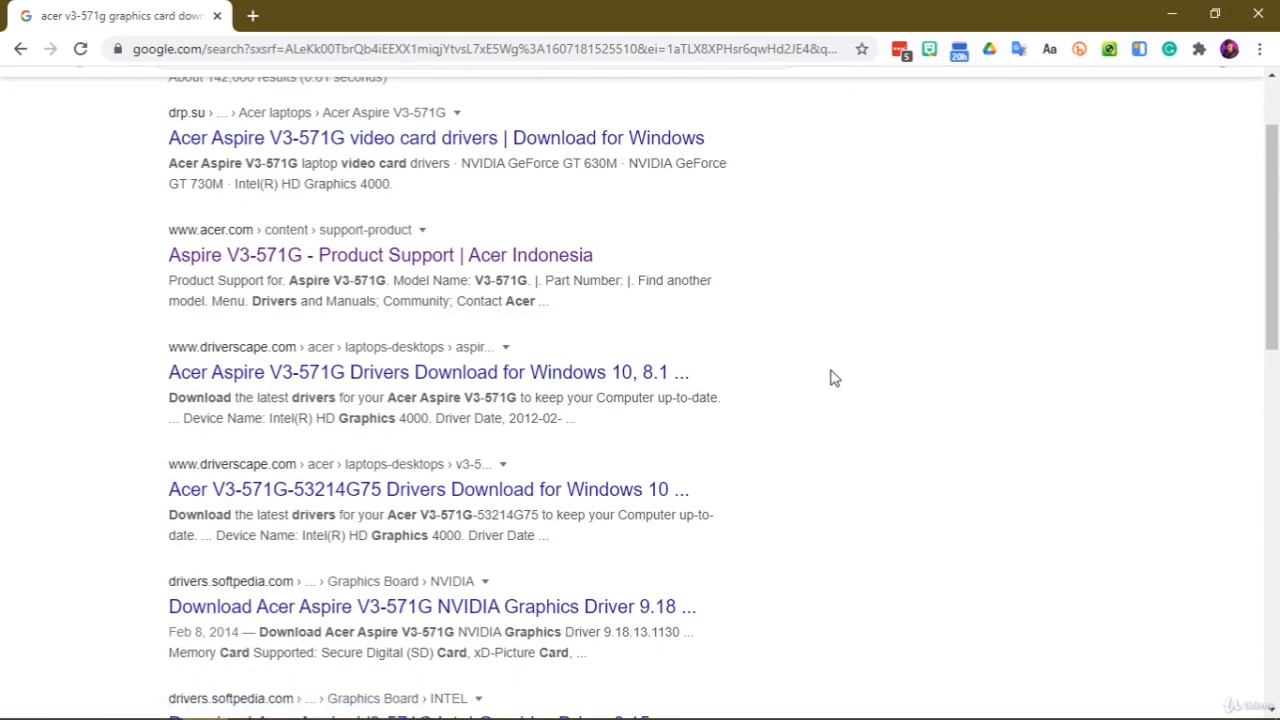
{"action": "scroll", "coordinate": [834, 377], "scroll_direction": "up", "scroll_amount": 1}
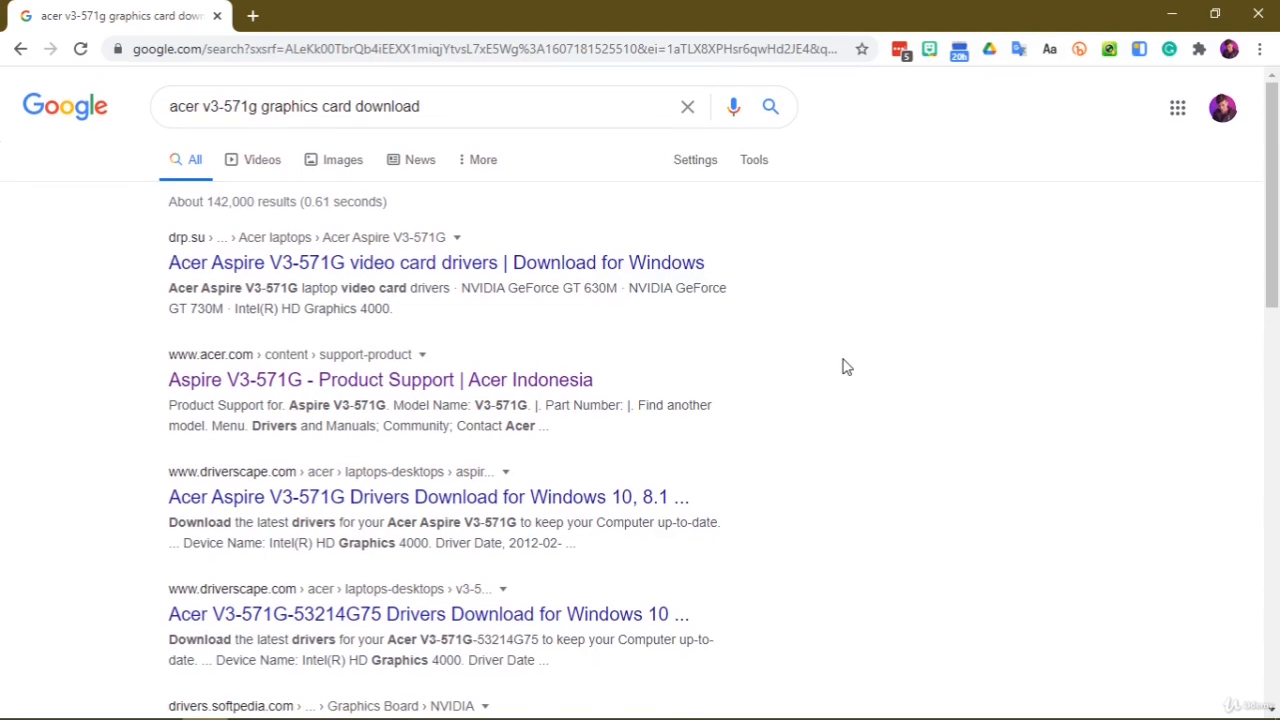